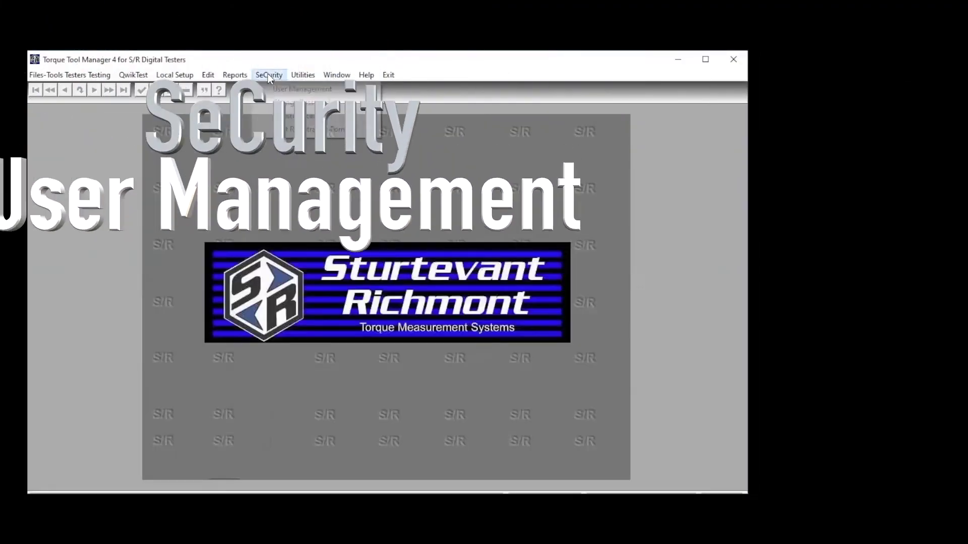
Open the Browse Users list under Security, then start and discard a blank new-user form
left_click(267, 75)
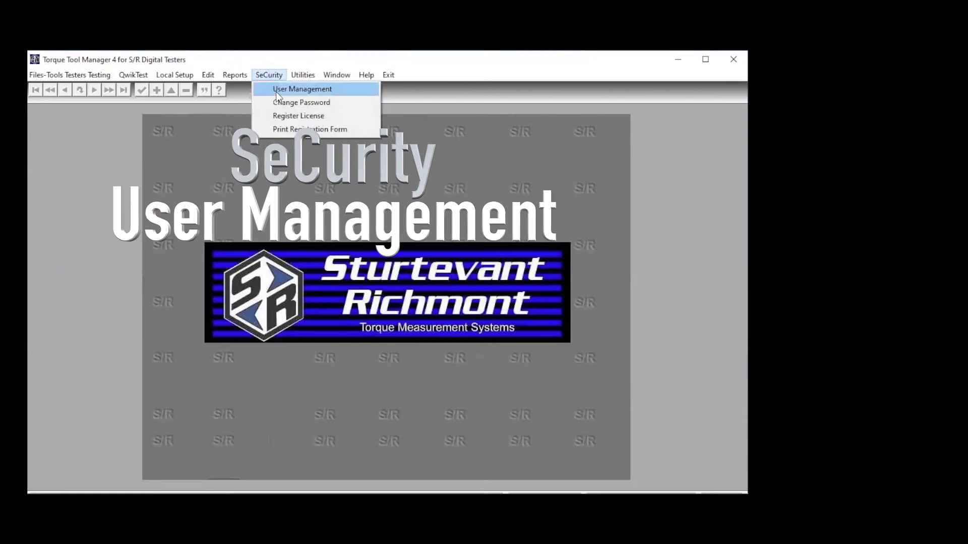
left_click(276, 91)
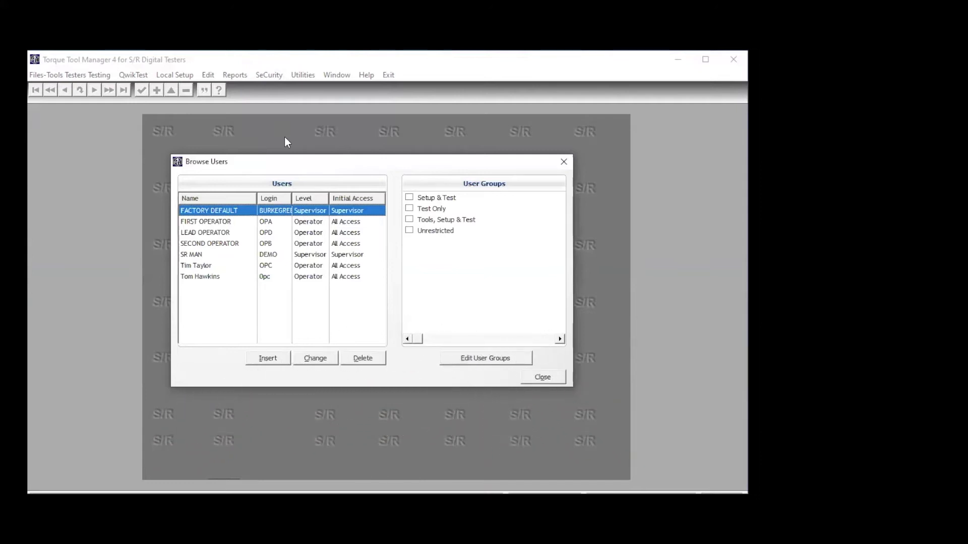
left_click(265, 359)
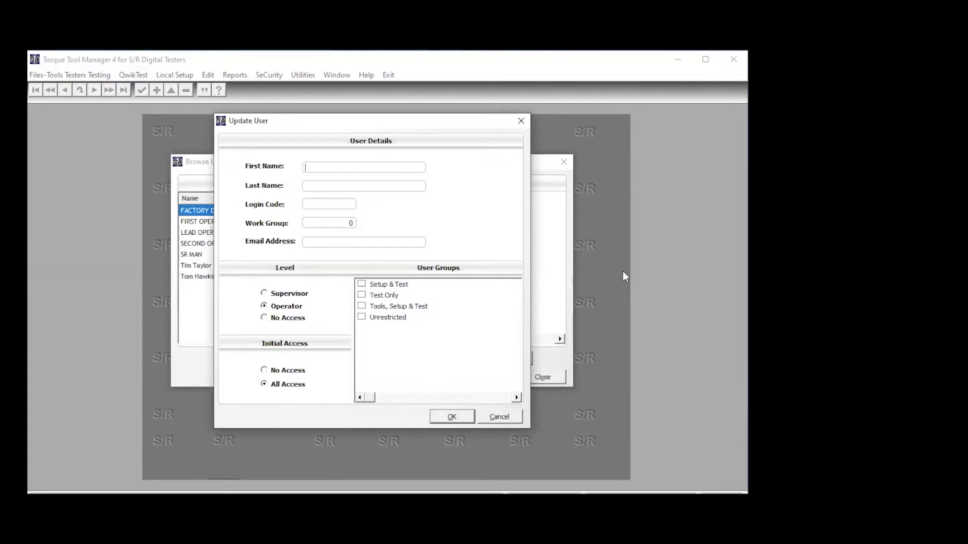
left_click(498, 418)
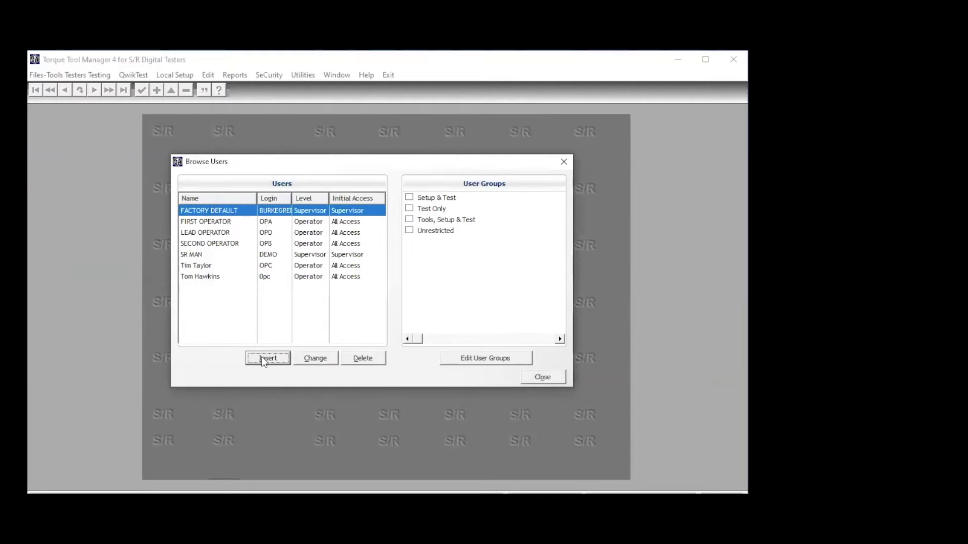
Start another new user from Browse Users and cancel the Update User form unsaved
left_click(263, 359)
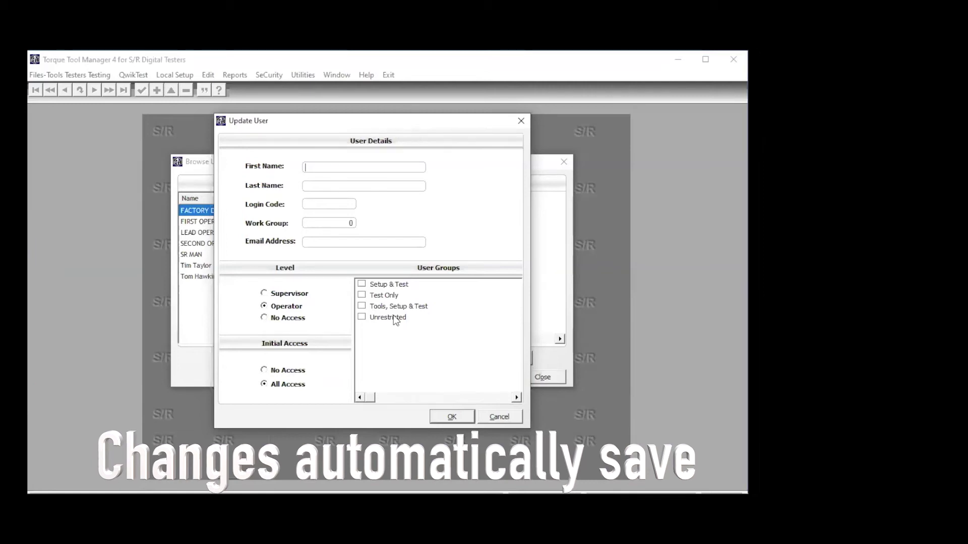
left_click(503, 415)
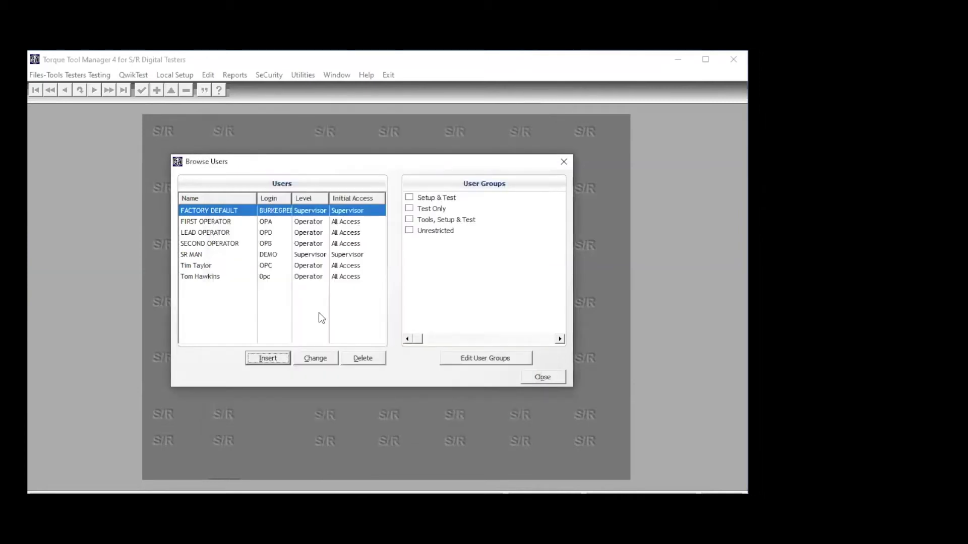
Open the last listed user's details for editing and review the work group field
left_click(204, 275)
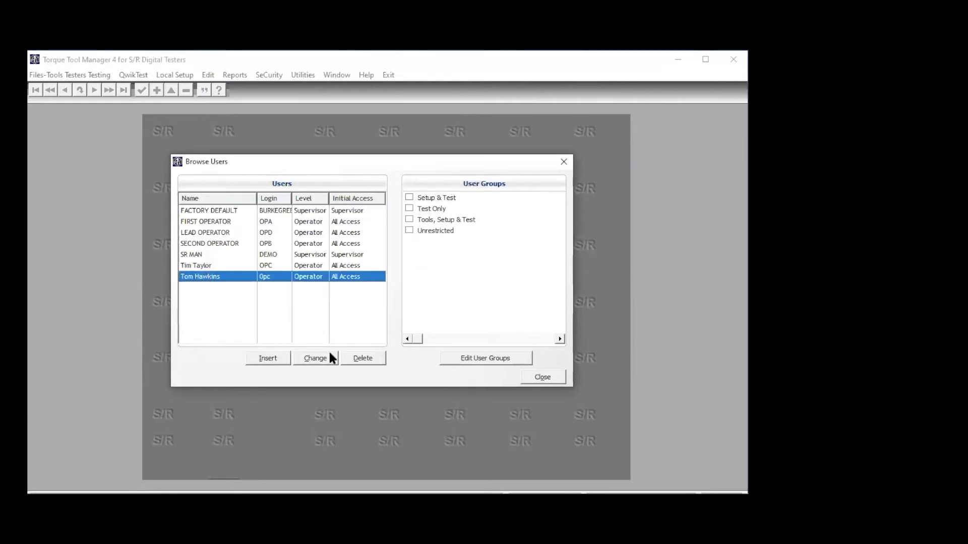
left_click(319, 359)
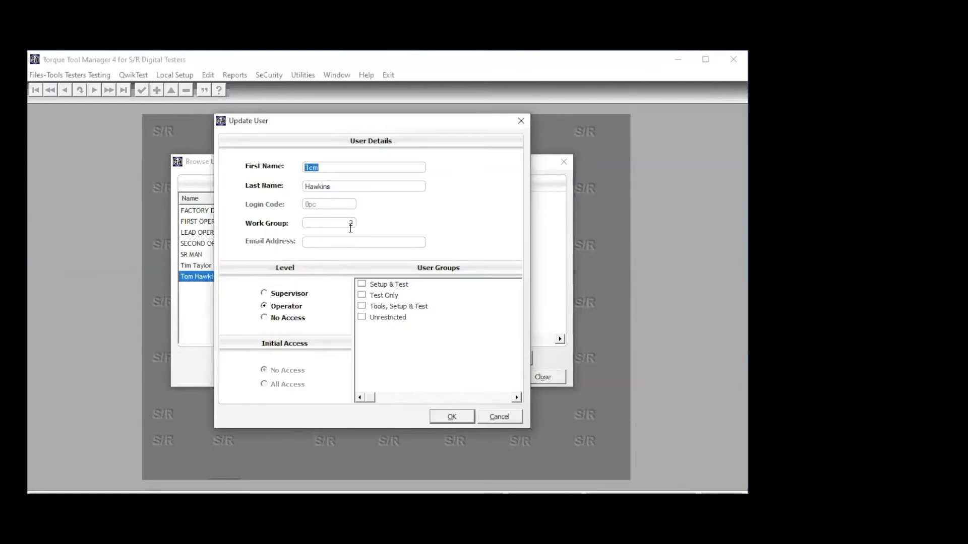
left_click(354, 226)
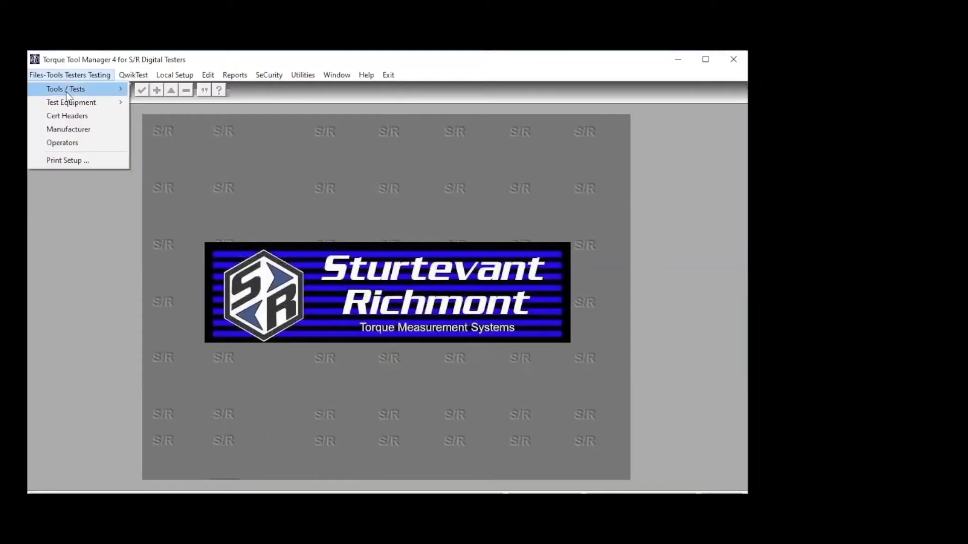
mouse_move(117, 89)
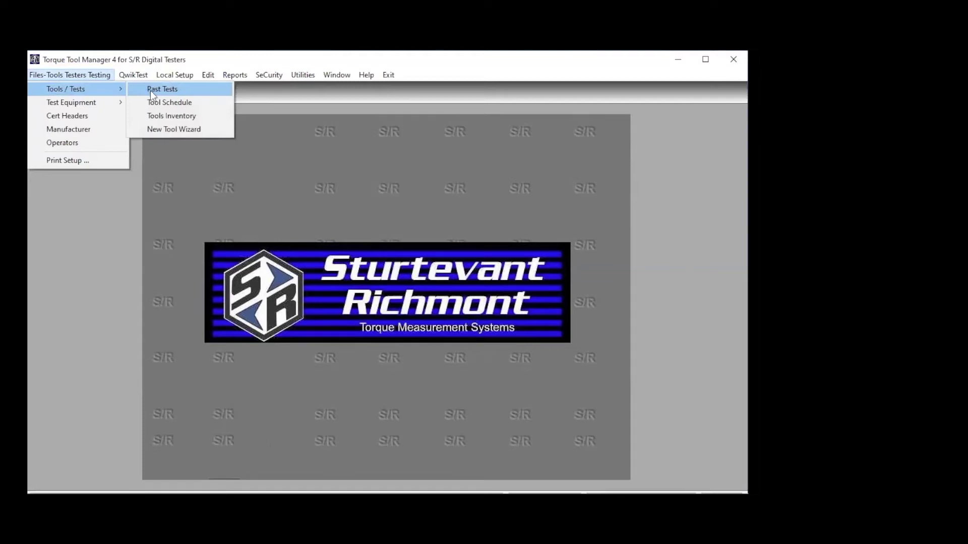
left_click(154, 103)
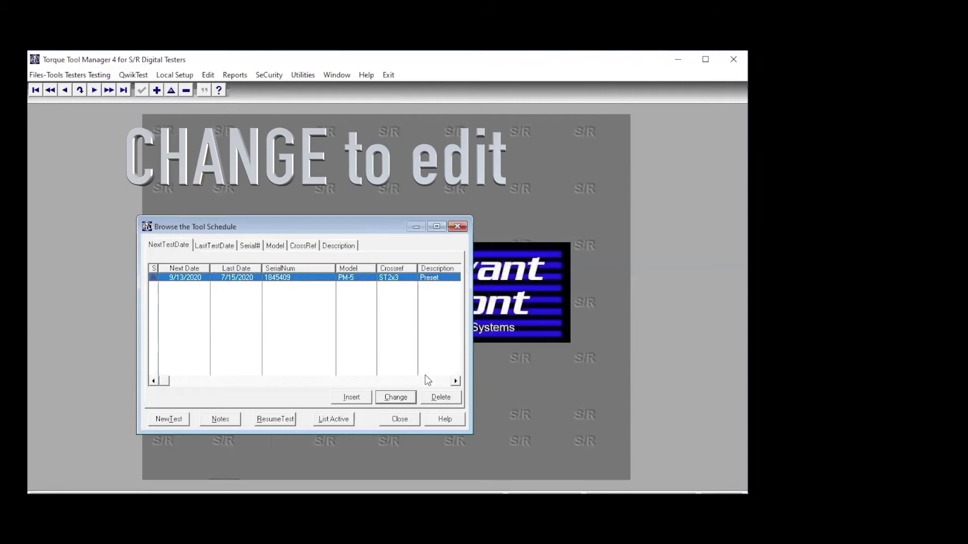
left_click(407, 418)
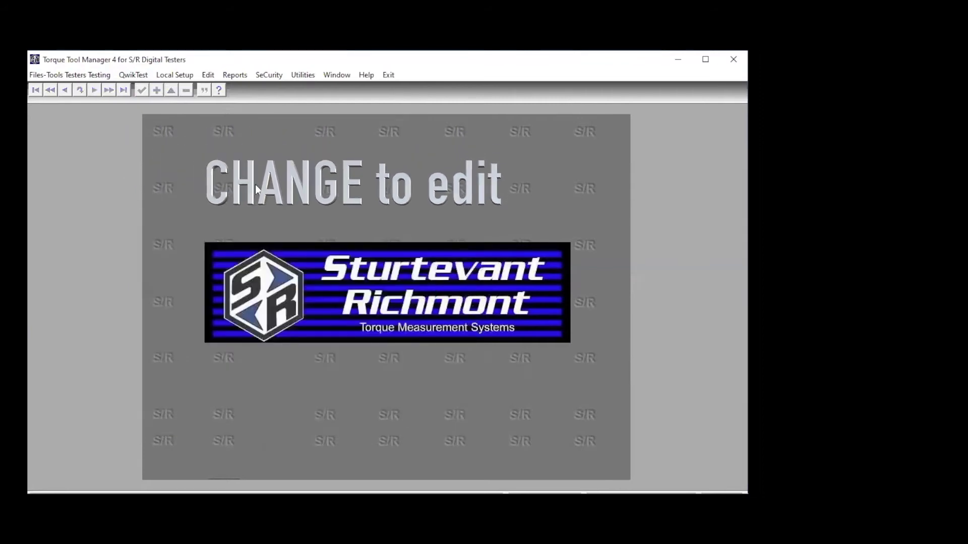
In the New Tool Wizard, enter serial 1533097, model Exactorq, cross-reference EX1006 and description Adjustable
left_click(71, 75)
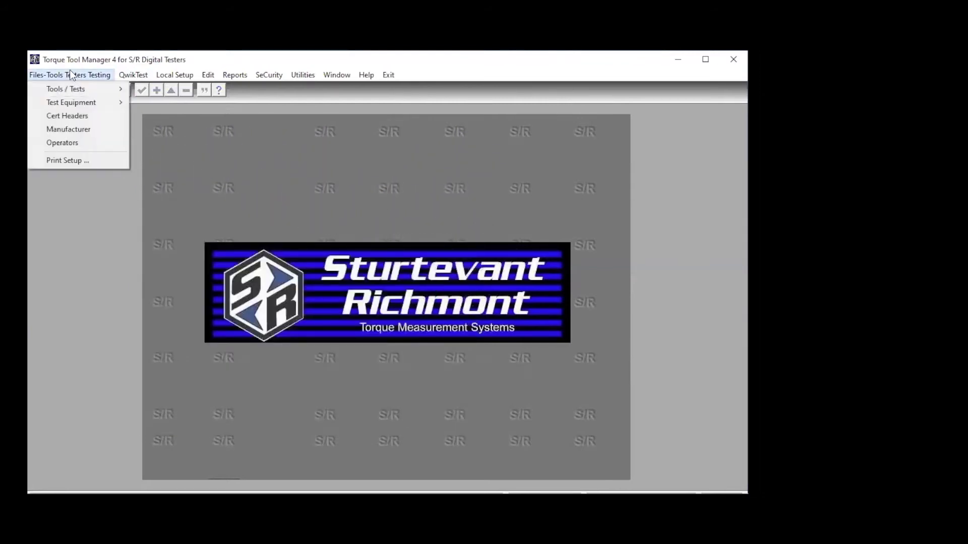
mouse_move(89, 90)
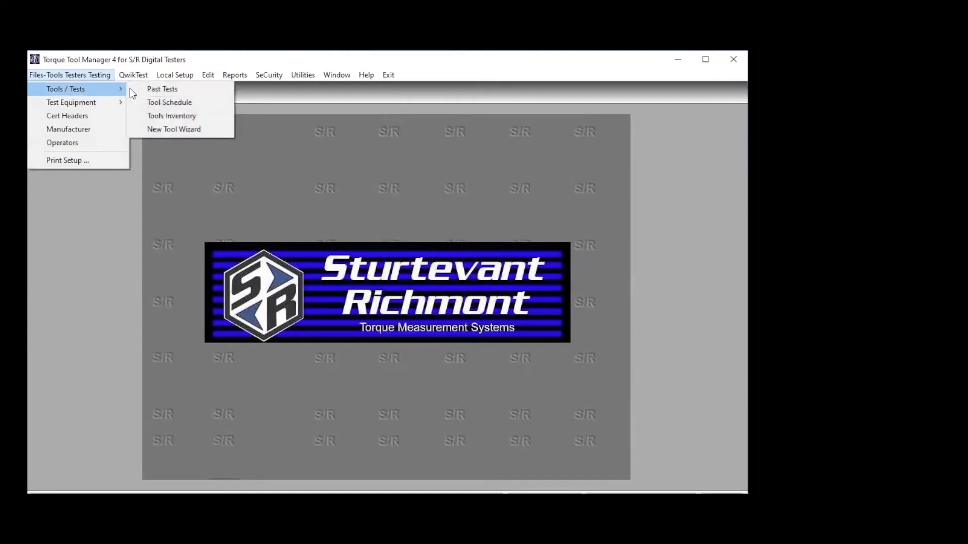
left_click(182, 129)
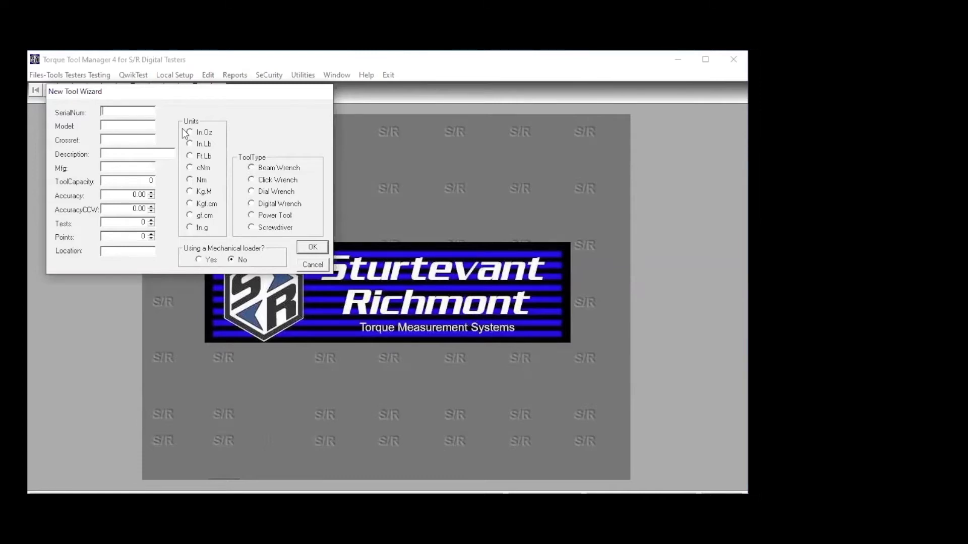
type("153")
type("3097")
type("?Exact")
type("ro")
key("BackSpace")
key("BackSpace")
key("BackSpace")
key("BackSpace")
key("BackSpace")
key("BackSpace")
key("BackSpace")
type("Exactor")
type("q")
type("EX")
type("100")
type("6")
type("Adjus")
type("table")
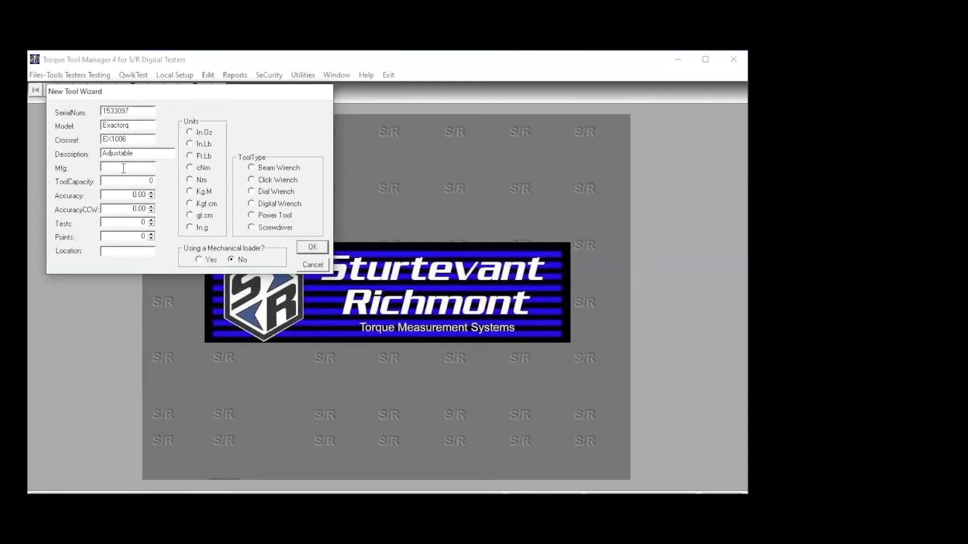
left_click(121, 169)
Enter manufacturer SR and a tool capacity of 100 in In.Oz units
type("SR")
left_click(153, 181)
key("BackSpace")
type("100")
left_click(189, 132)
Raise the accuracy to 6.00, increase the number of tests, and finish the wizard
left_click(150, 192)
left_click(150, 193)
left_click(151, 192)
left_click(151, 220)
left_click(151, 221)
left_click(151, 221)
left_click(150, 221)
left_click(61, 74)
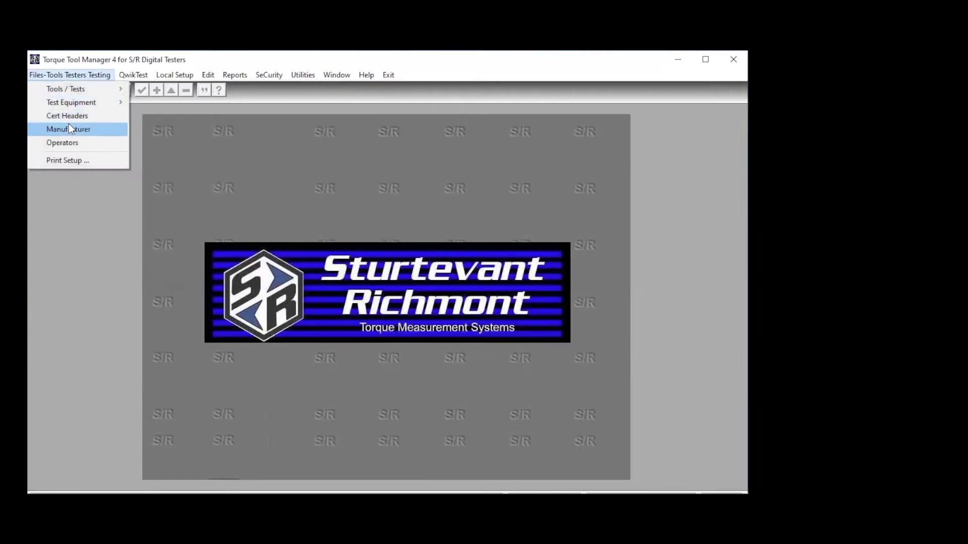
Open the Tools Inventory from the Tools / Tests menu to reach the Exactorq 1553097 record
mouse_move(64, 84)
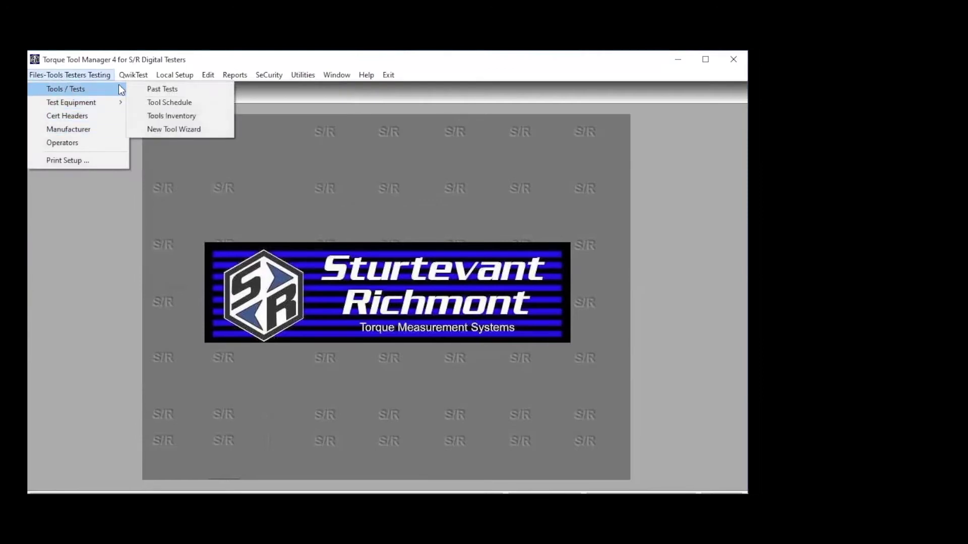
left_click(170, 115)
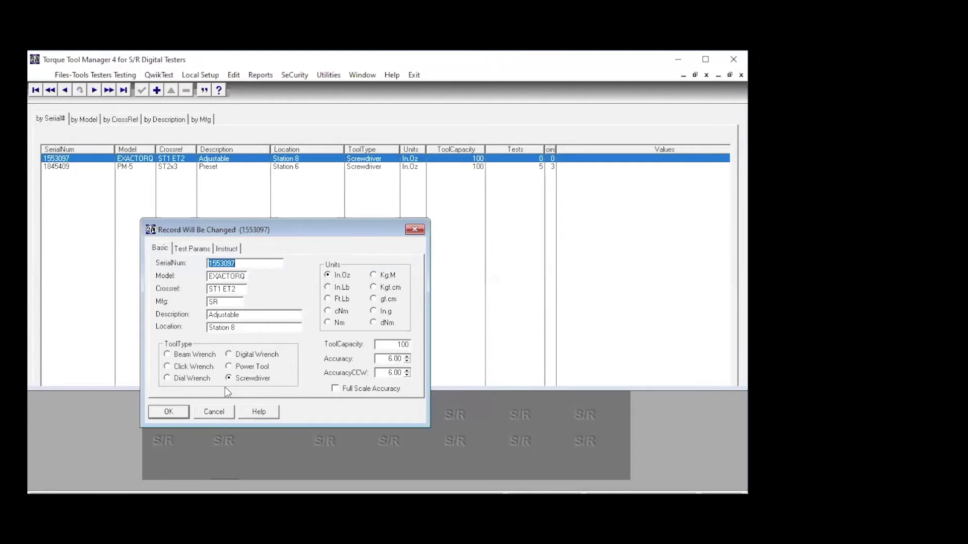
On the Test Params tab, set 5 tests, 3 points, Peak mode and target values 20,60,100
left_click(200, 249)
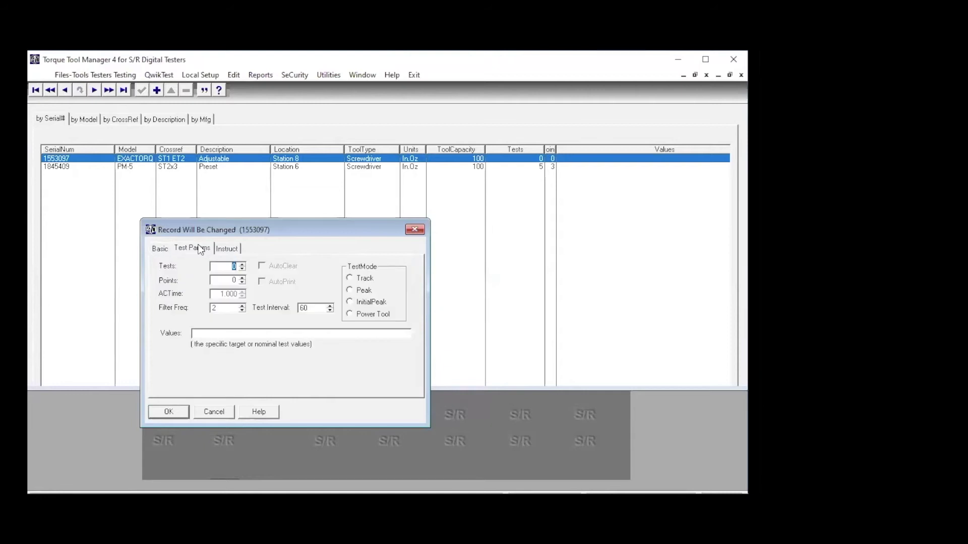
left_click(243, 265)
left_click(242, 278)
left_click(242, 278)
left_click(358, 291)
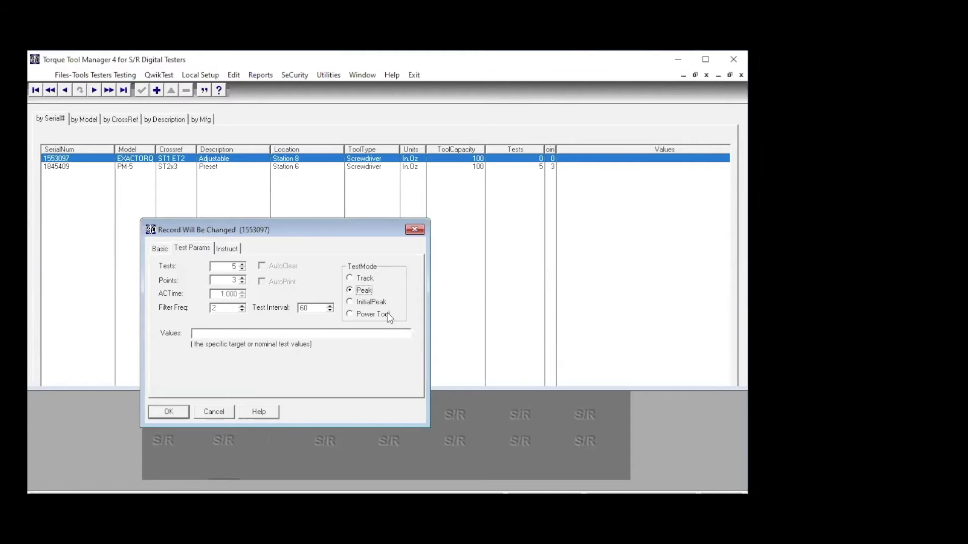
left_click(302, 333)
type("20,")
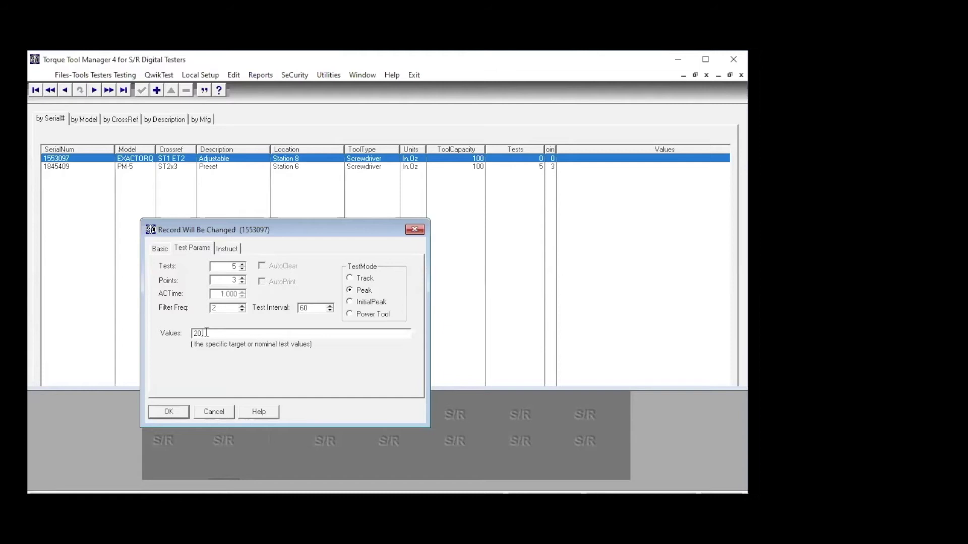
type("60,100")
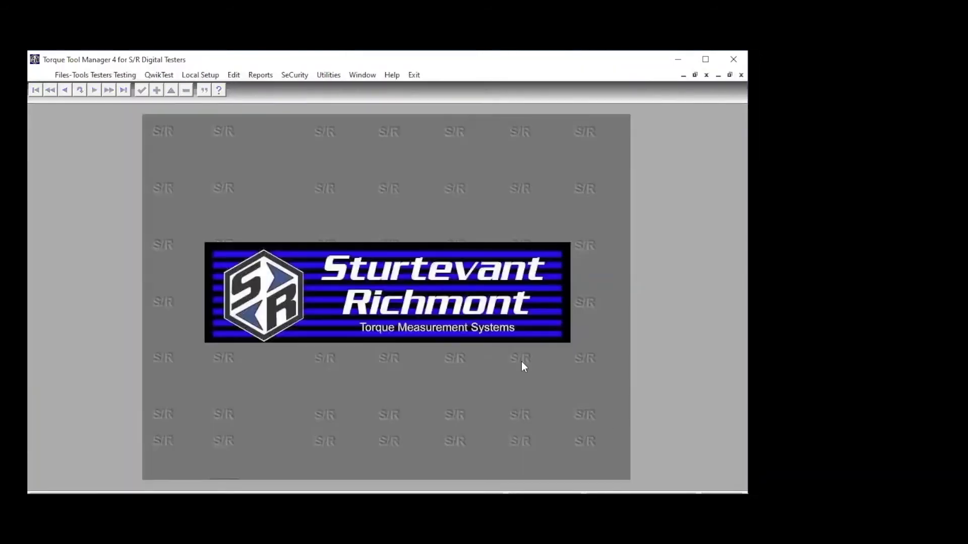
Open the tester list, insert a new tester record and choose model SYSTEM8
left_click(66, 75)
mouse_move(69, 101)
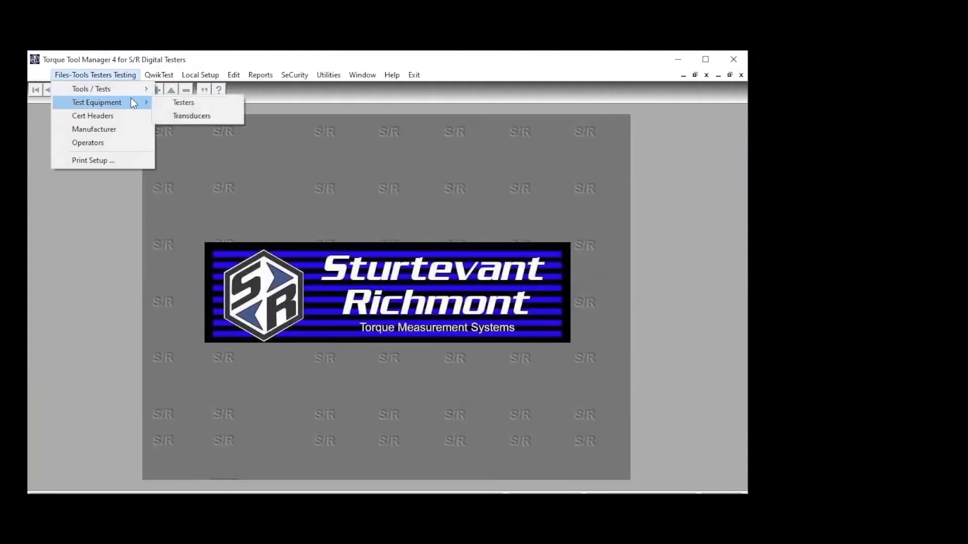
left_click(168, 101)
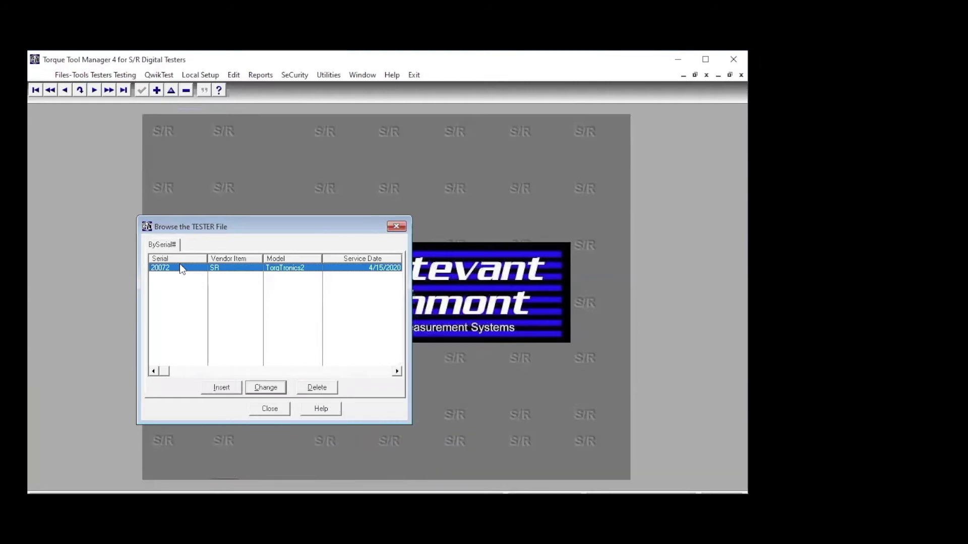
left_click(225, 388)
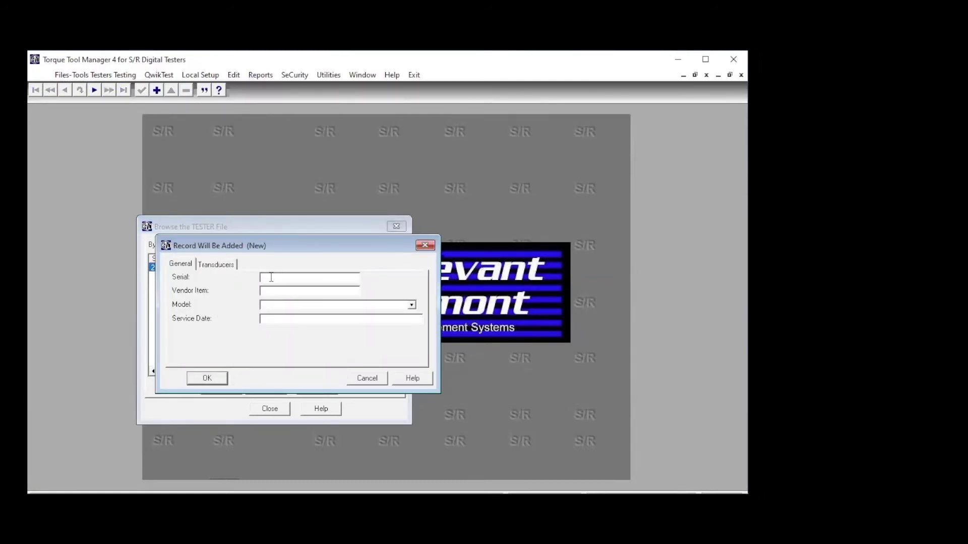
left_click(278, 305)
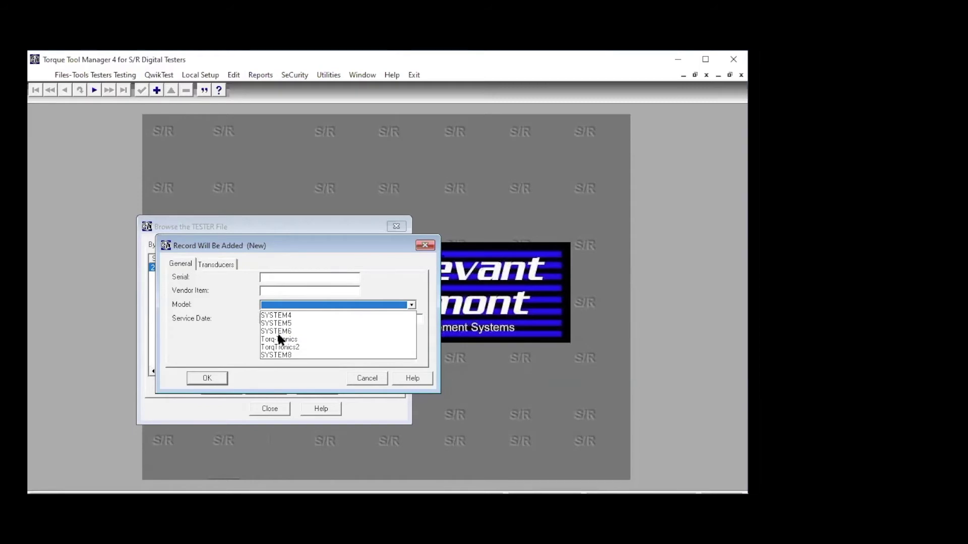
left_click(291, 356)
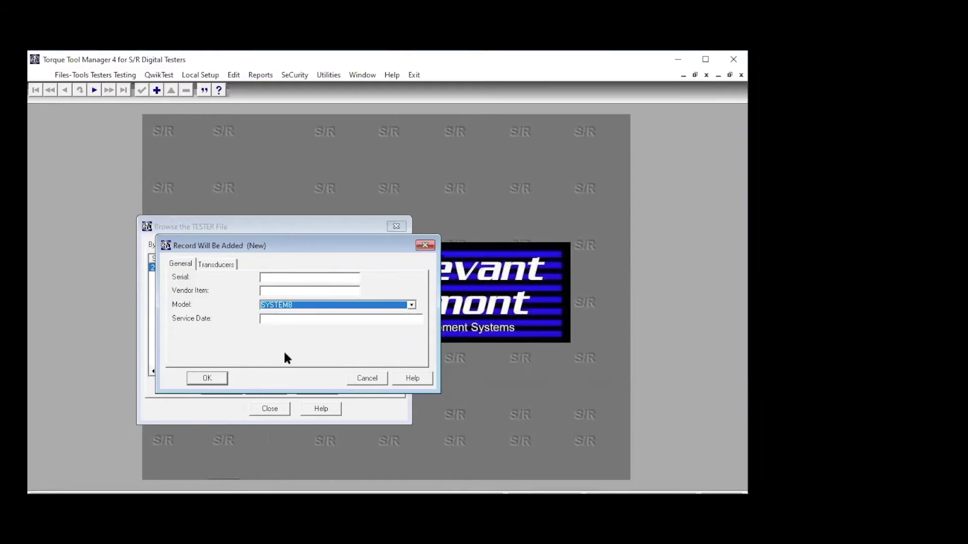
Enter tester serial 30070 and vendor item S8, and view its Transducers list
left_click(278, 320)
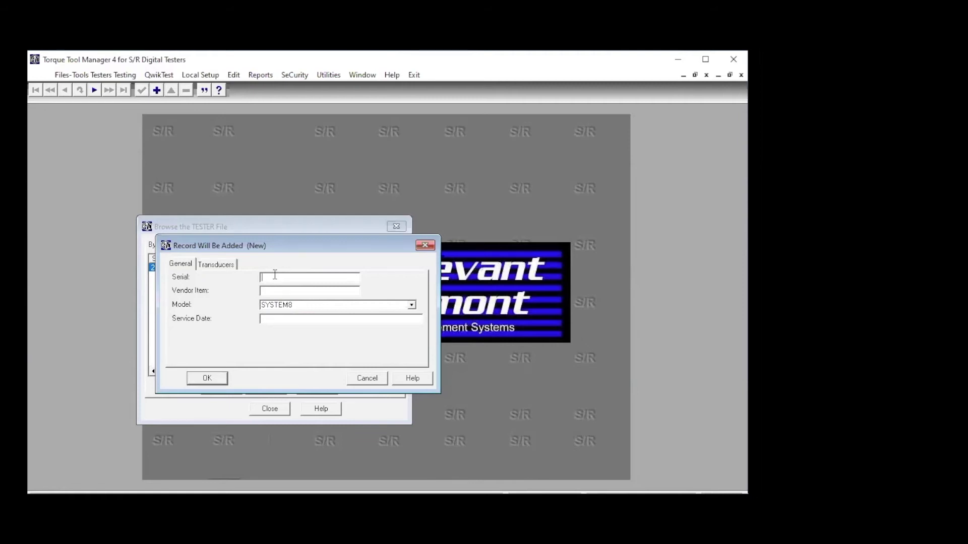
type("30070")
left_click(269, 289)
type("S8")
left_click(223, 266)
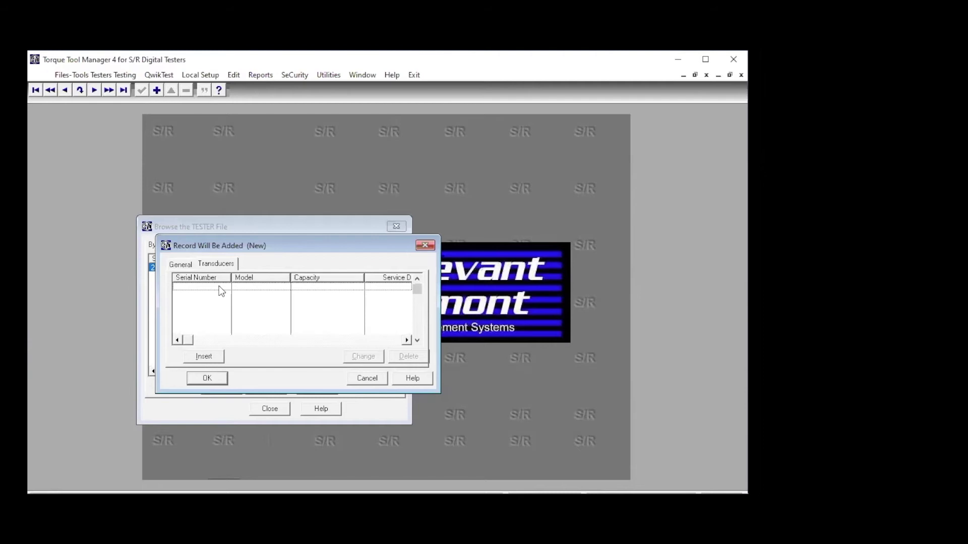
Insert transducer 100980, model STT-10i, capacity 10 in lb, service date 7/15/2020
left_click(203, 356)
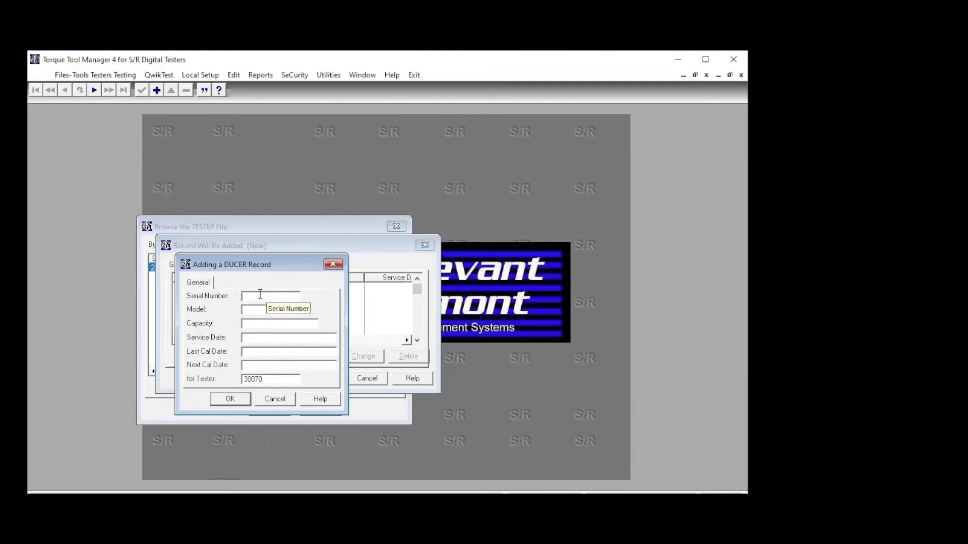
type("100980")
left_click(263, 313)
type("STT")
type("-16")
left_click(262, 326)
type("10 in lb")
left_click(260, 339)
type("7/15")
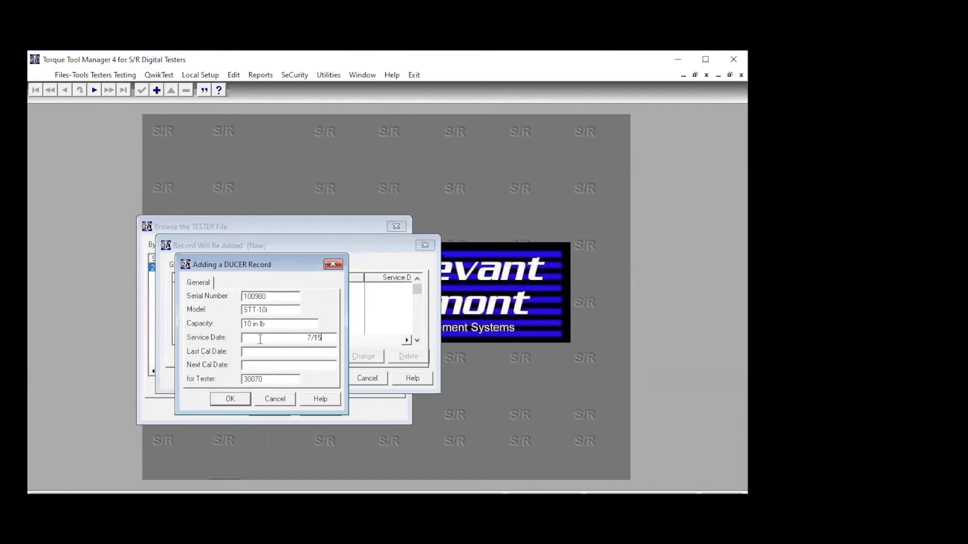
type("/2020")
Set calibration dates 7/15/2020 and 7/1/2021, save transducer and tester, and close the tester list
left_click(257, 351)
type("7/15/2020")
left_click(258, 366)
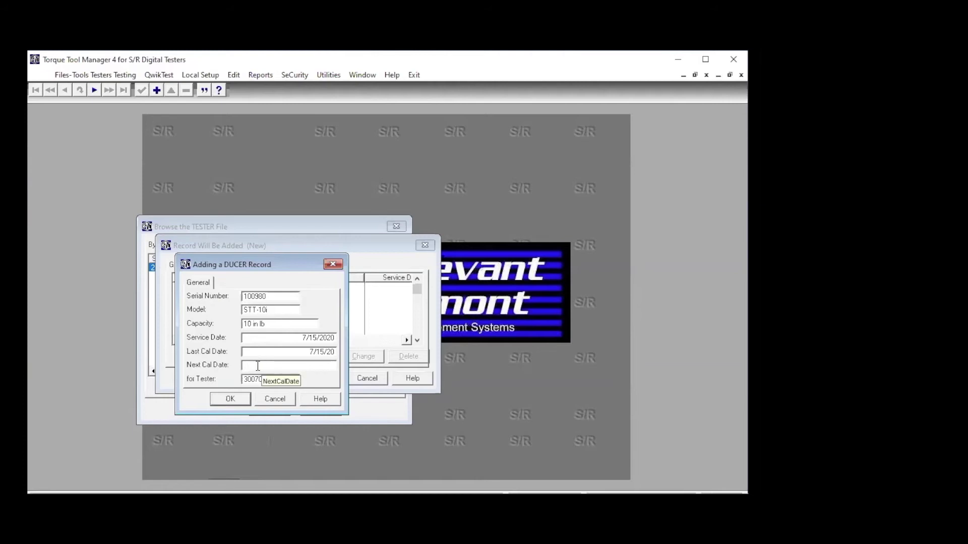
type("7/1/2021")
left_click(236, 399)
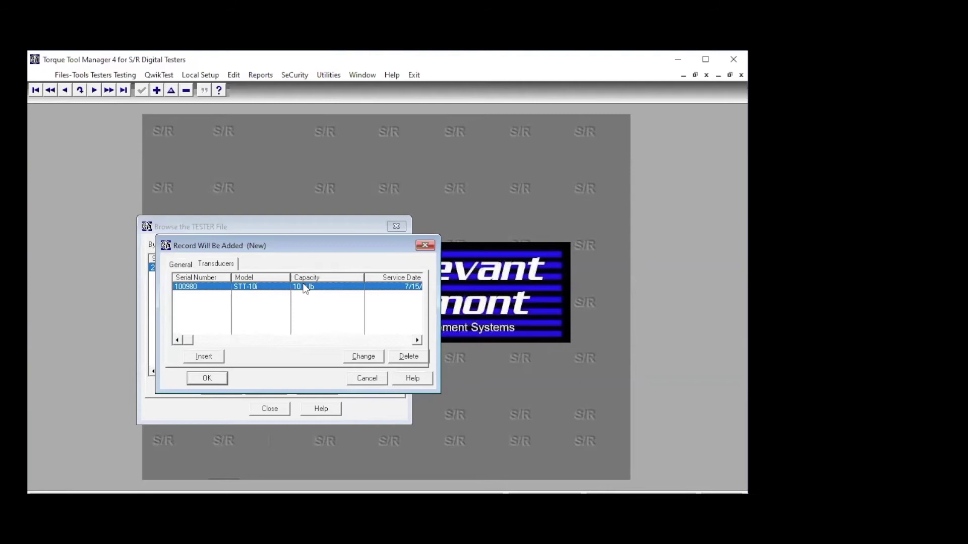
left_click(211, 381)
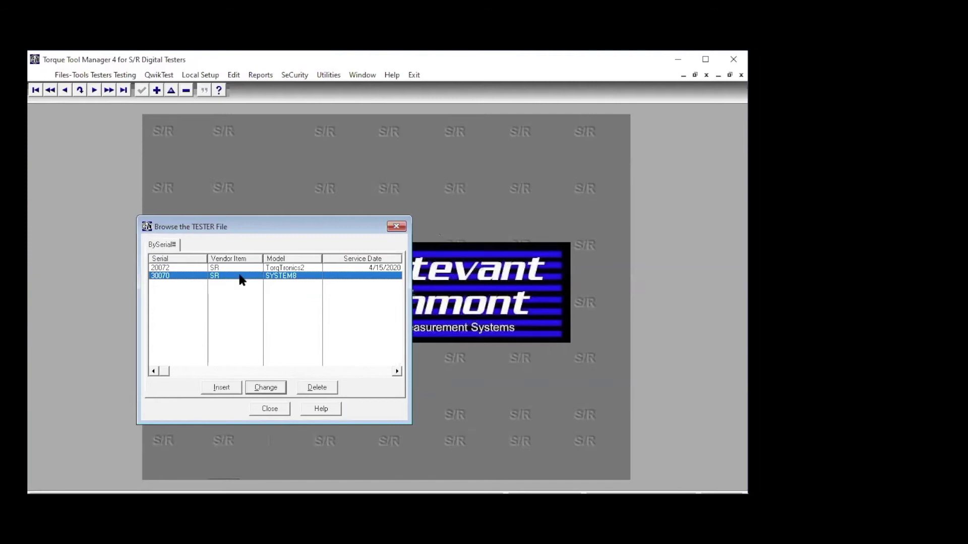
left_click(269, 269)
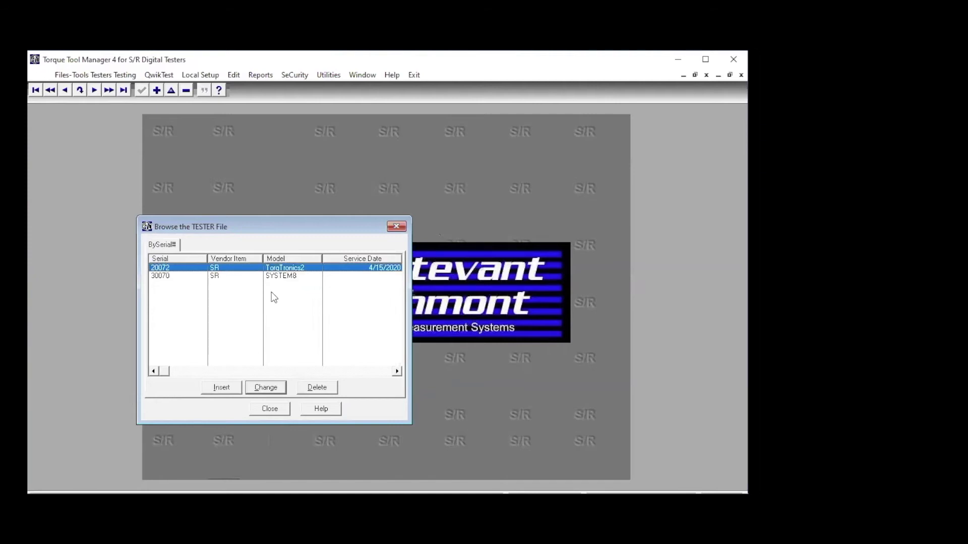
left_click(277, 407)
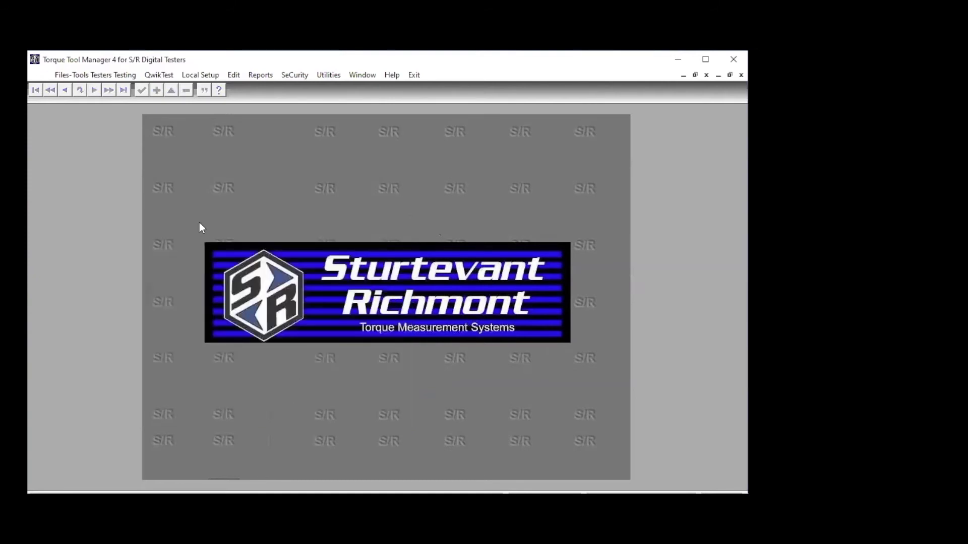
left_click(63, 75)
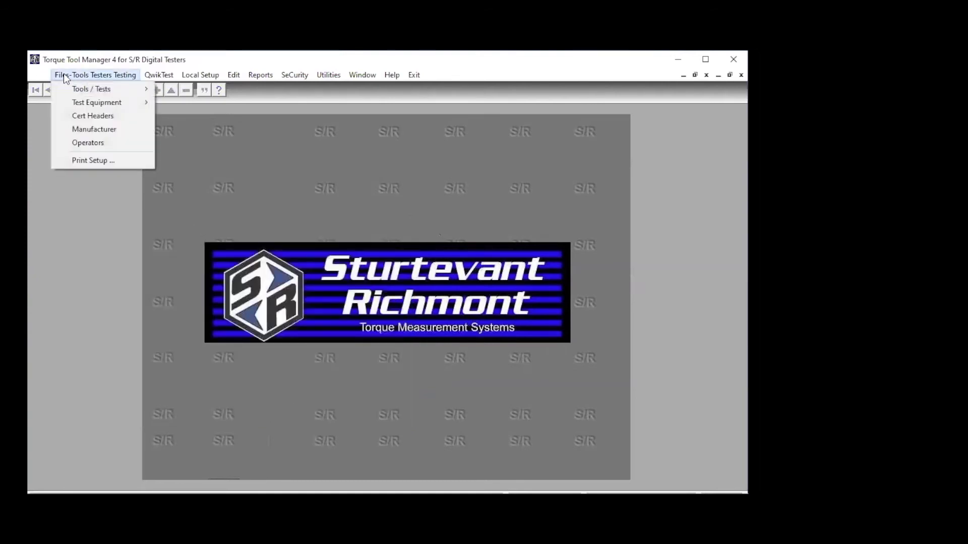
left_click(75, 116)
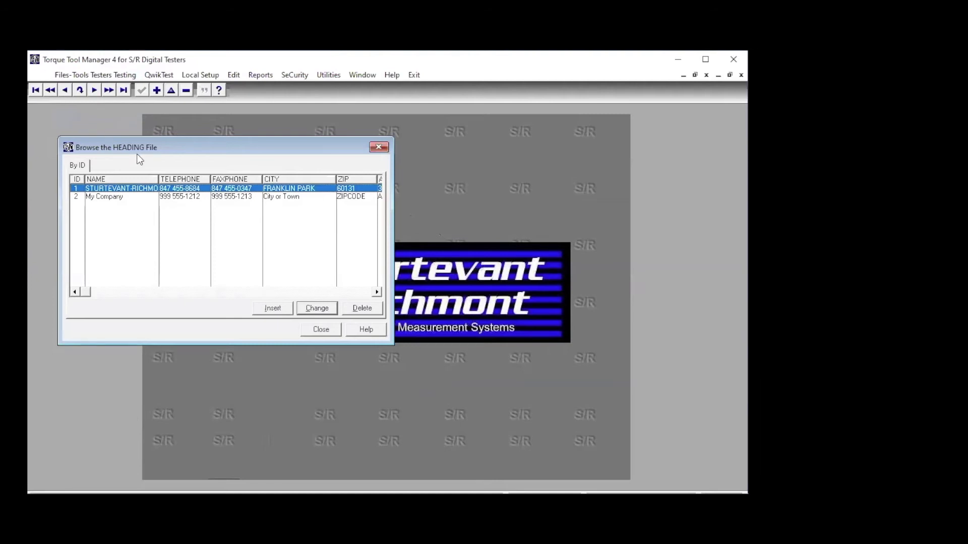
left_click(133, 194)
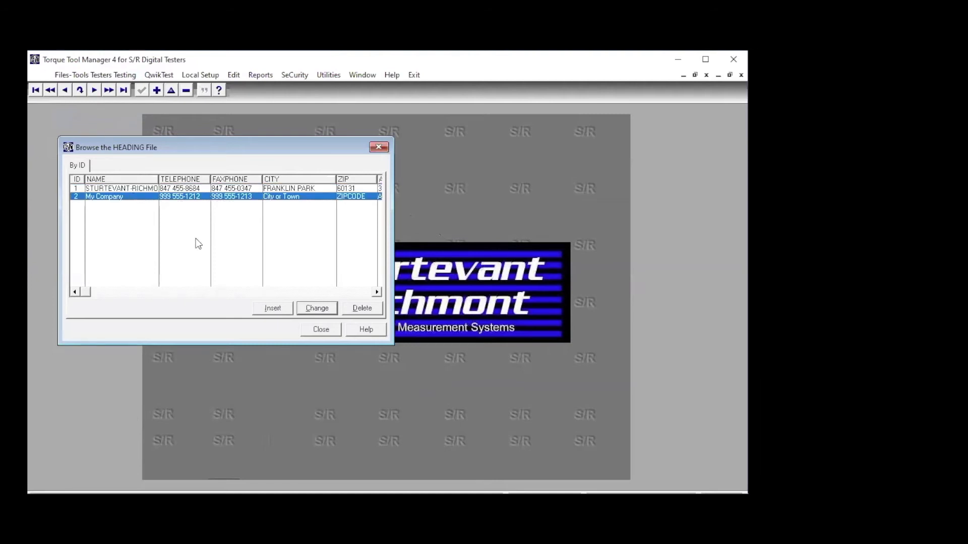
left_click(317, 308)
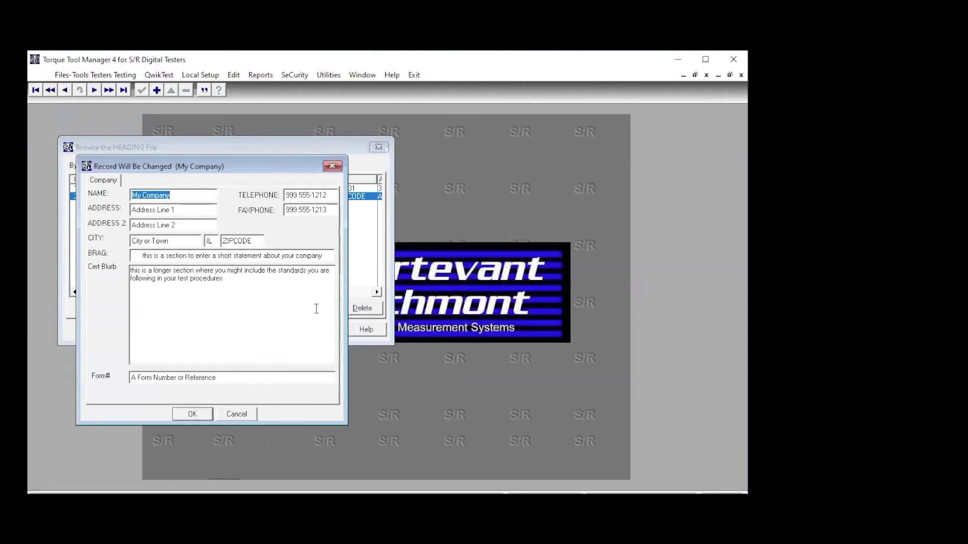
left_click(236, 414)
left_click(91, 75)
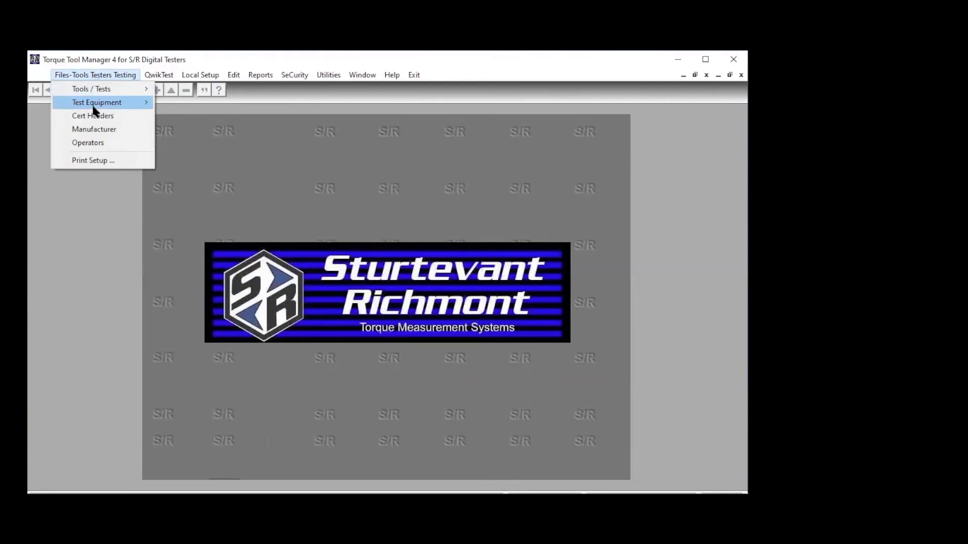
left_click(94, 129)
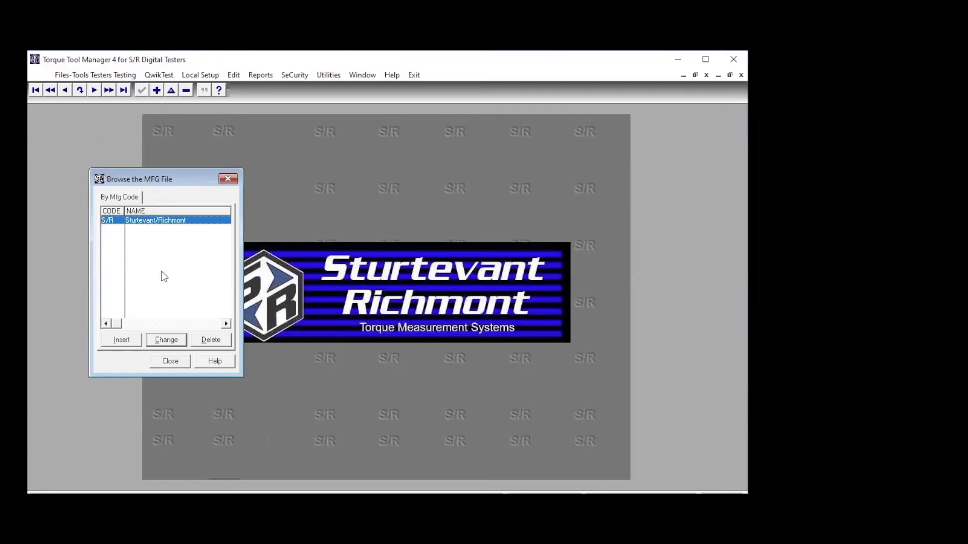
left_click(172, 361)
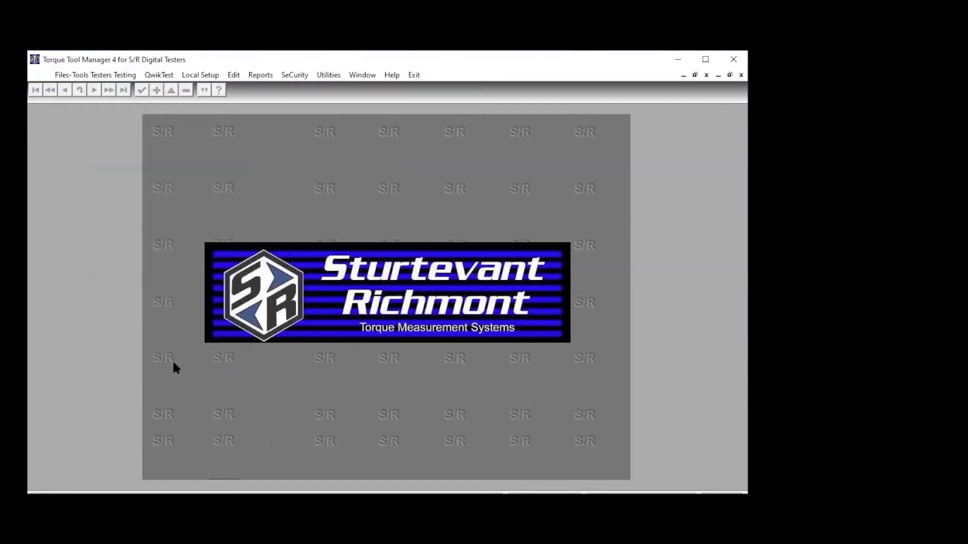
left_click(62, 73)
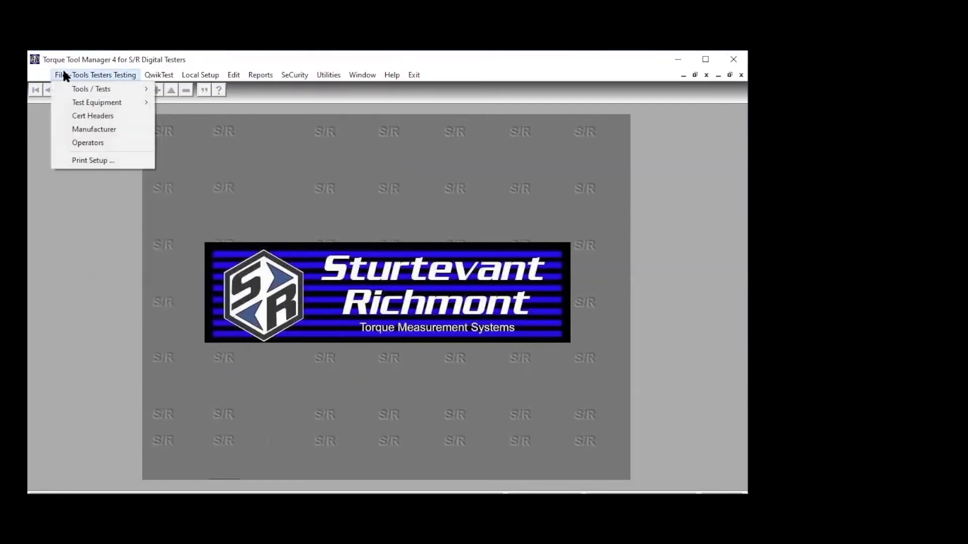
left_click(83, 143)
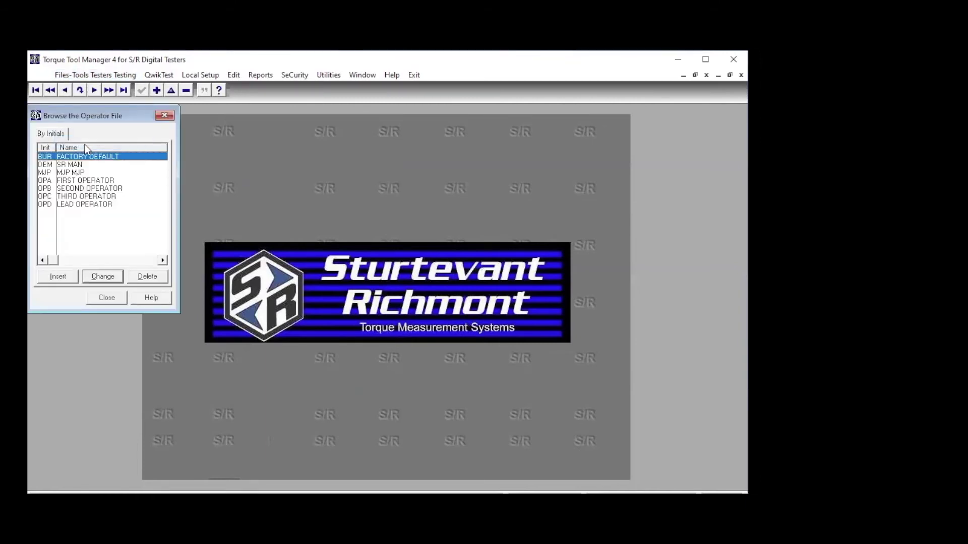
left_click(302, 73)
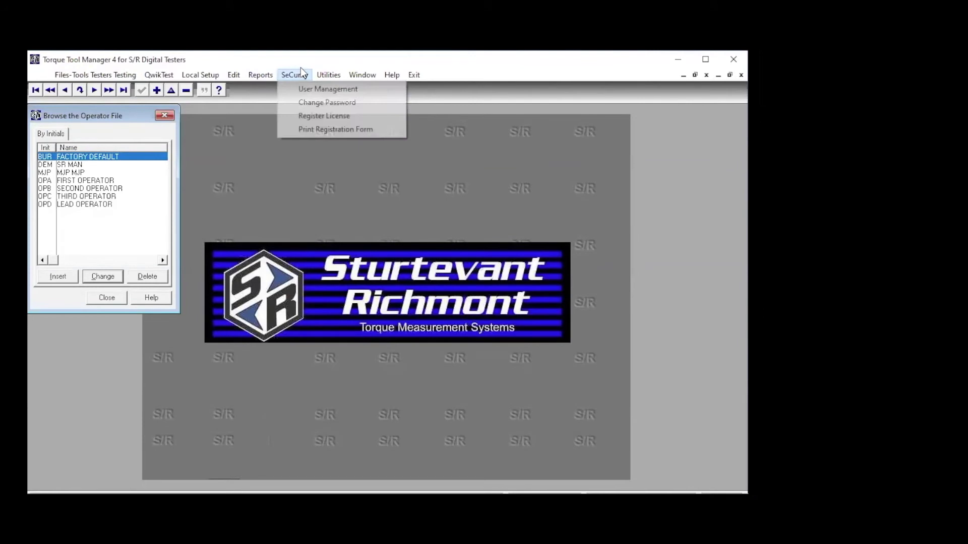
left_click(302, 86)
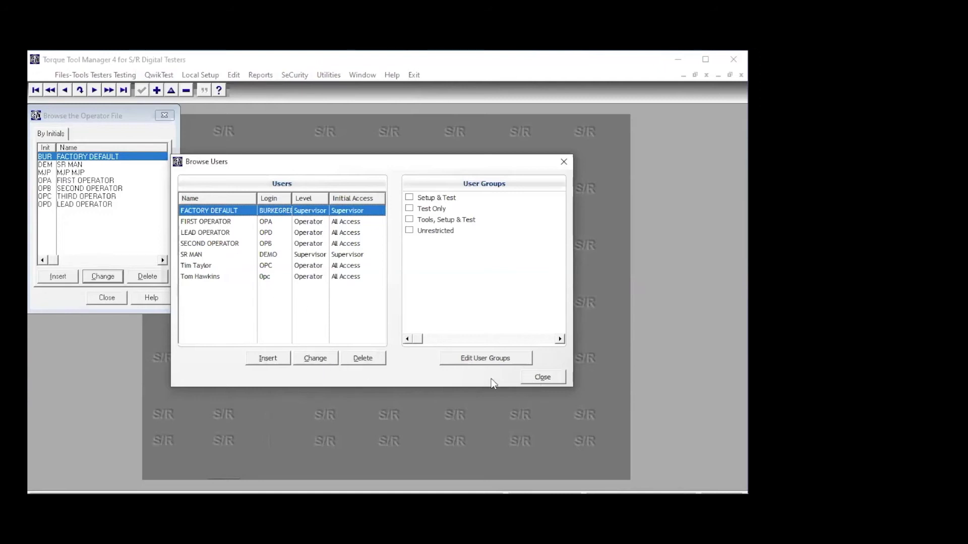
left_click(534, 377)
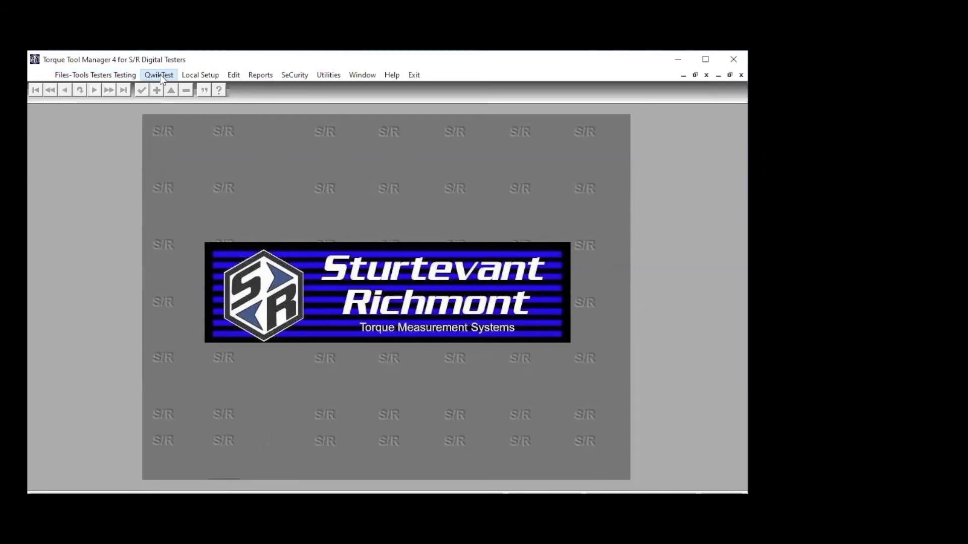
left_click(162, 79)
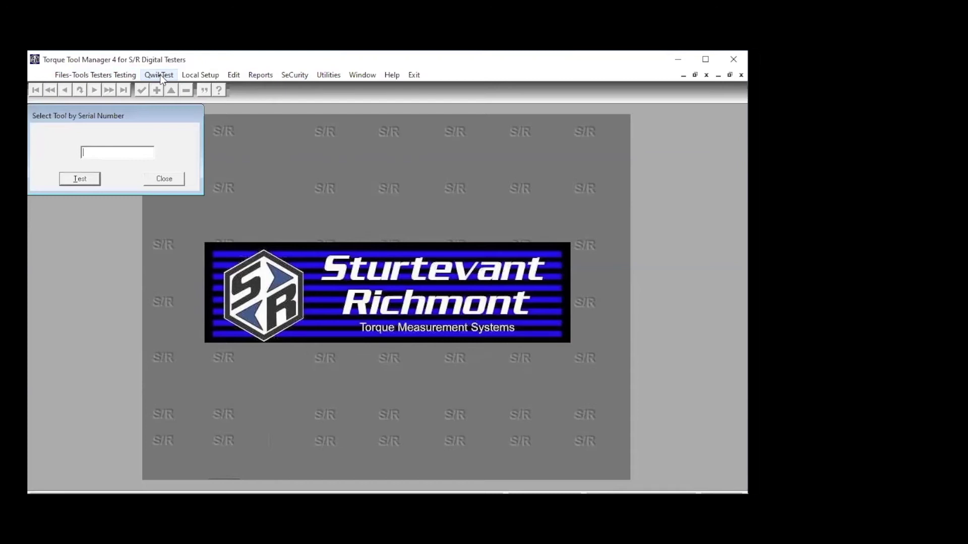
Close the Select Tool by Serial Number prompt and bring up the Files-Tools Testers Testing menu
left_click(164, 178)
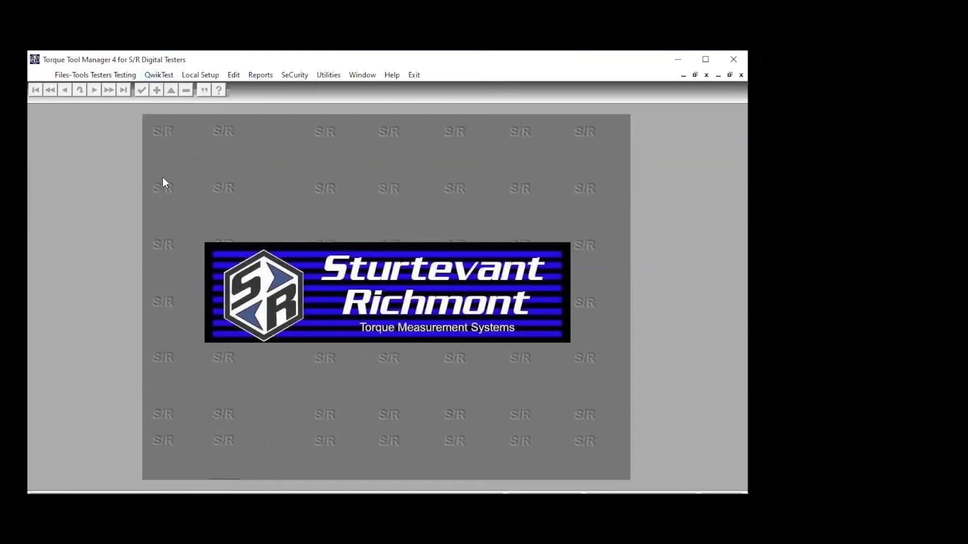
left_click(75, 70)
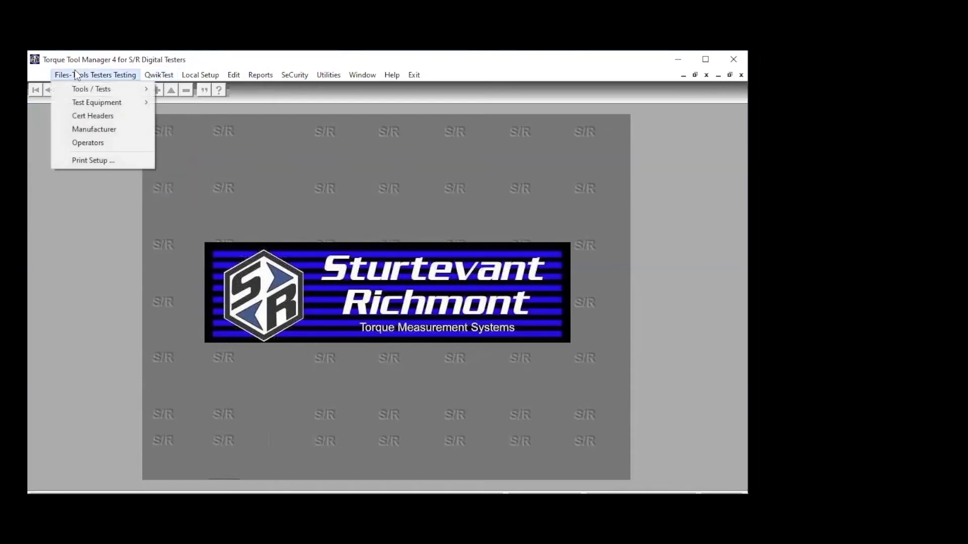
mouse_move(77, 91)
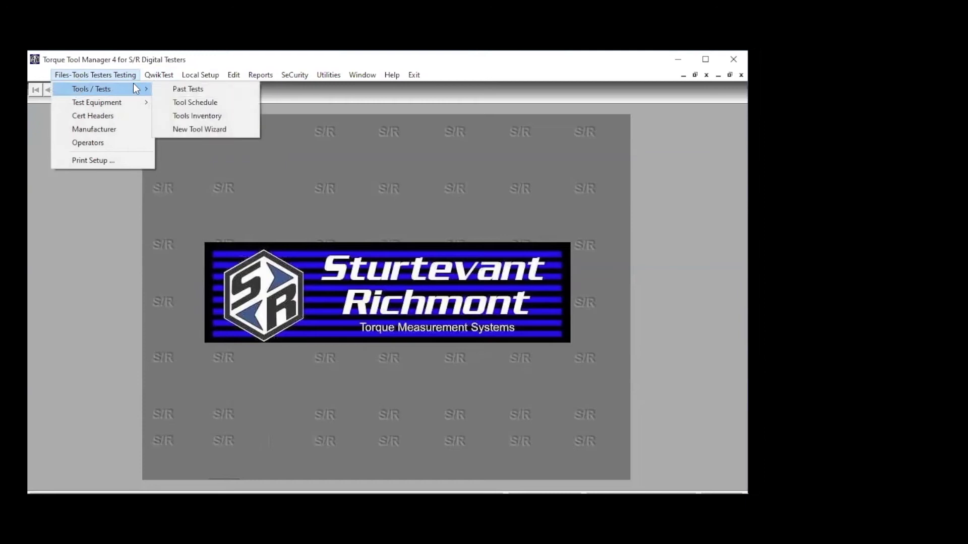
Review the Test Settings for scheduled PM-5 tool 1845409 and close them without testing
left_click(200, 103)
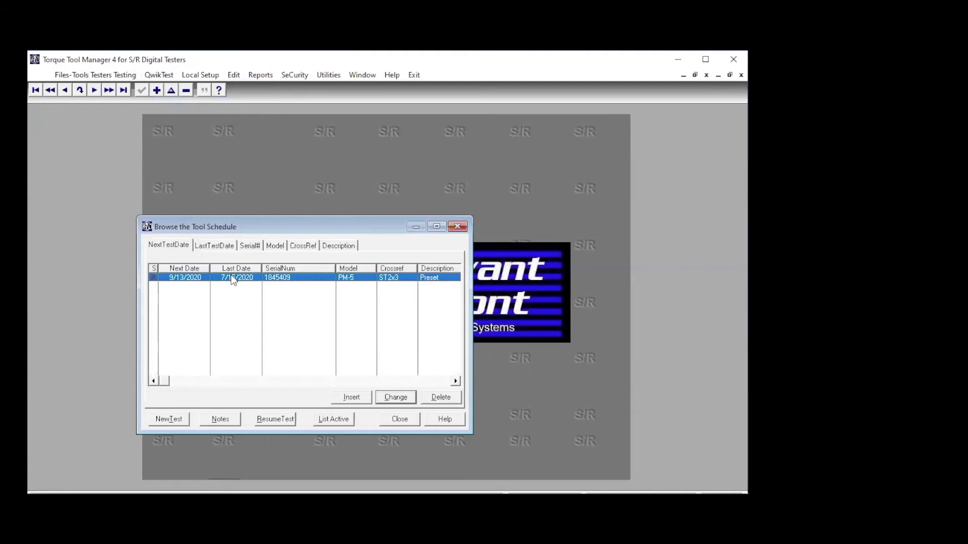
left_click(173, 419)
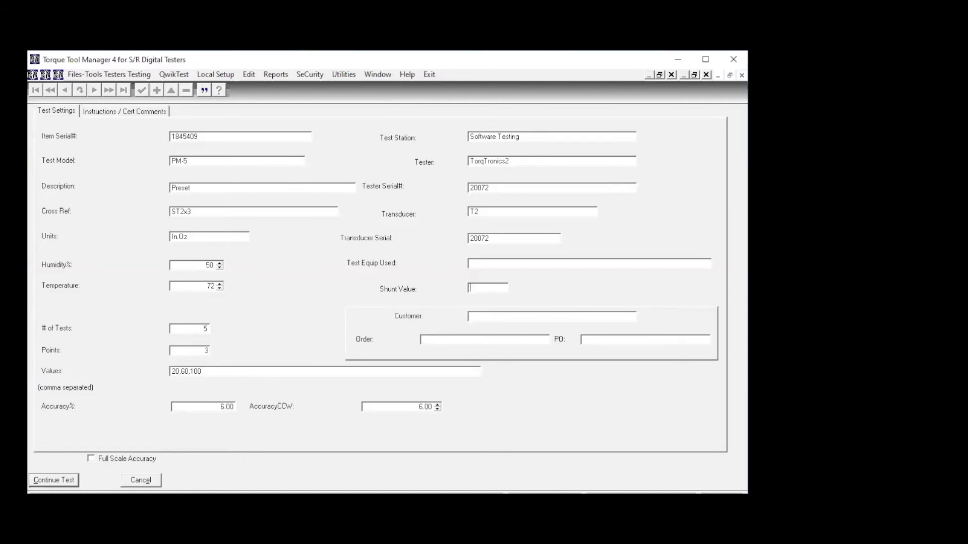
key("Escape")
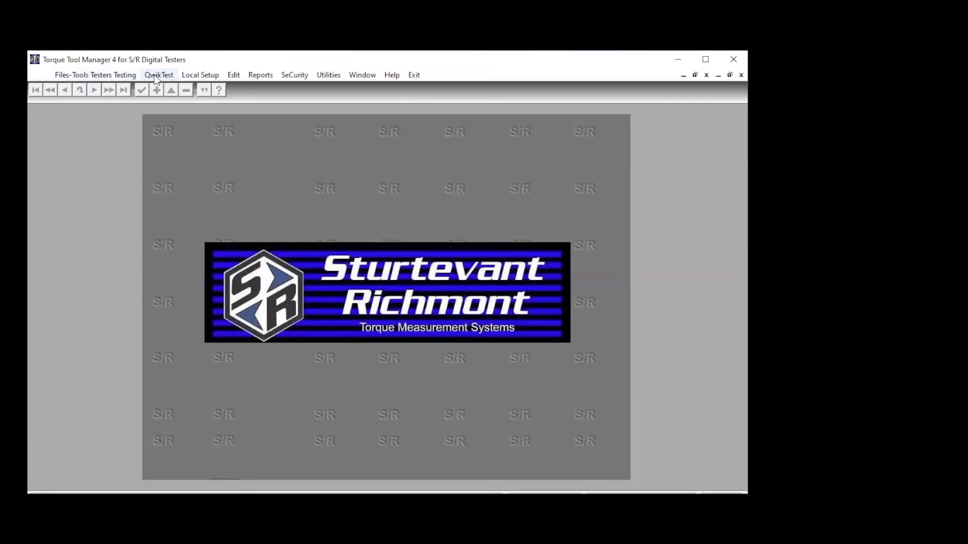
left_click(203, 72)
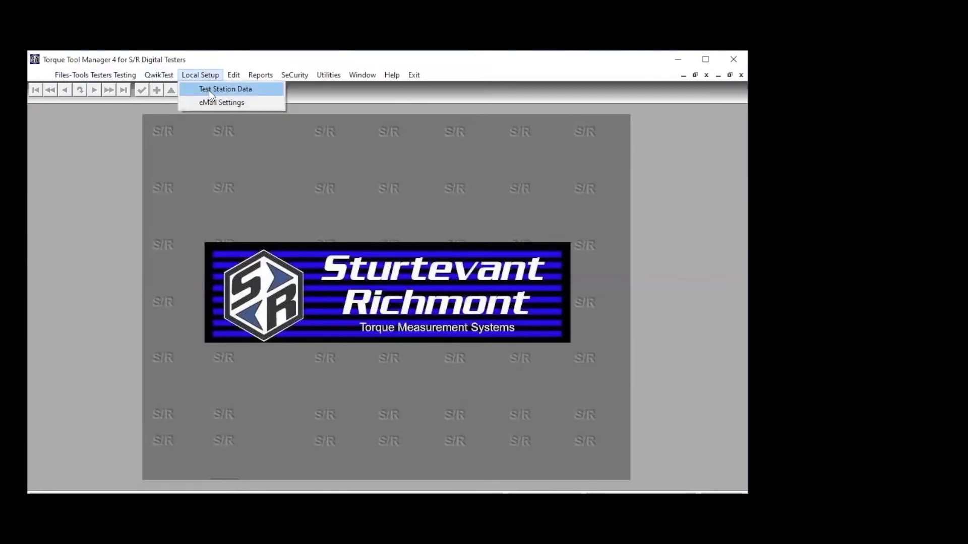
left_click(208, 89)
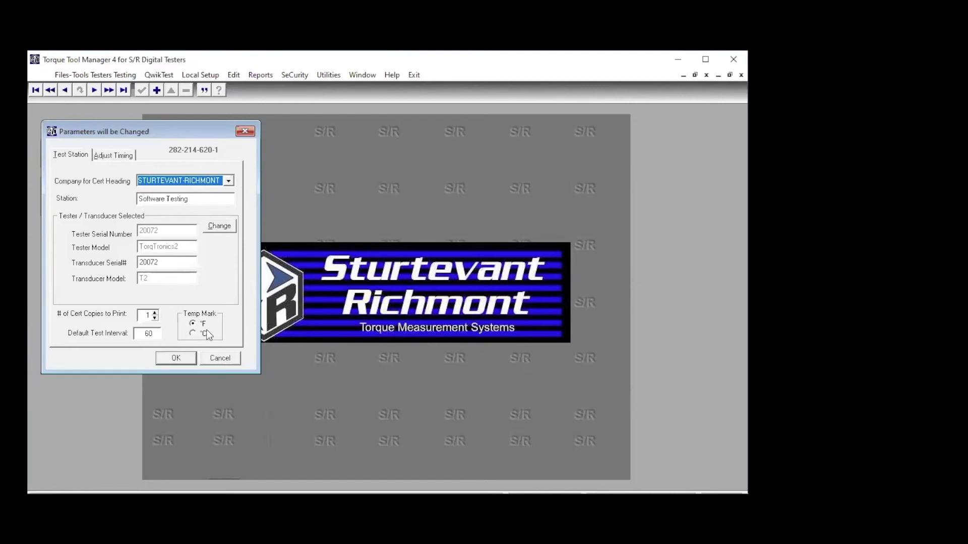
left_click(115, 156)
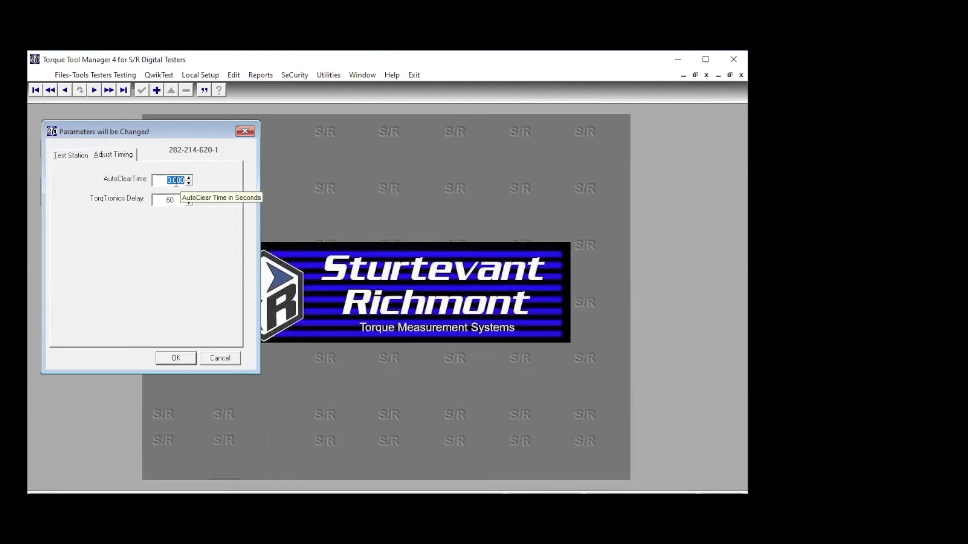
left_click(180, 358)
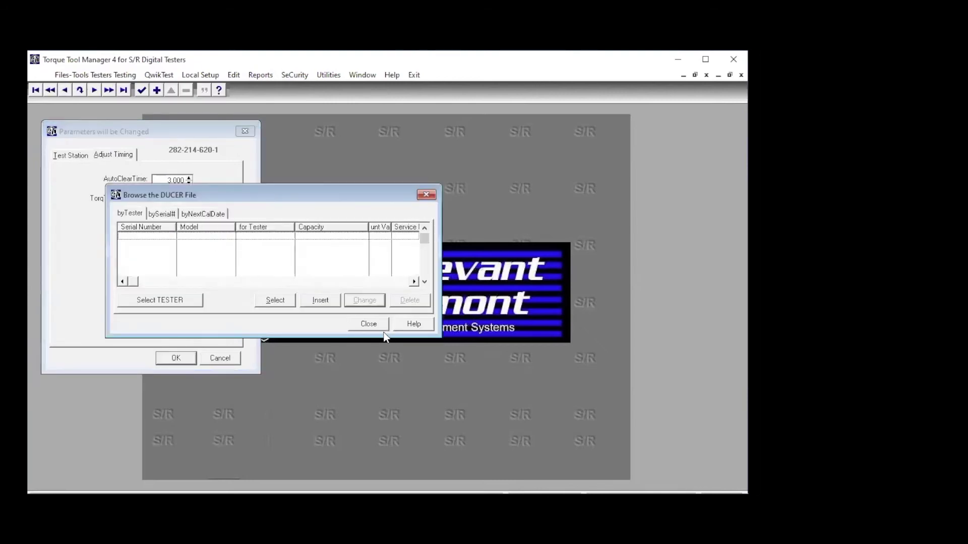
left_click(365, 323)
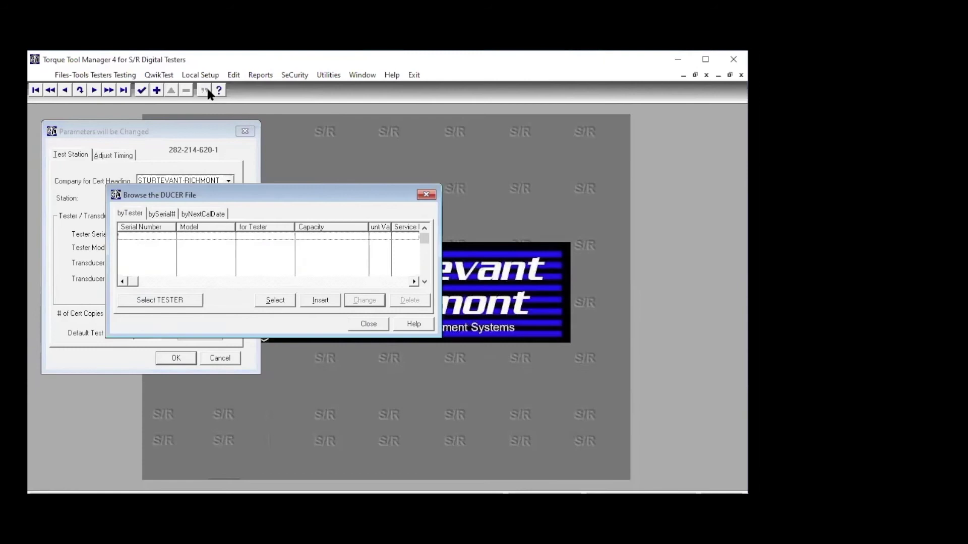
left_click(364, 326)
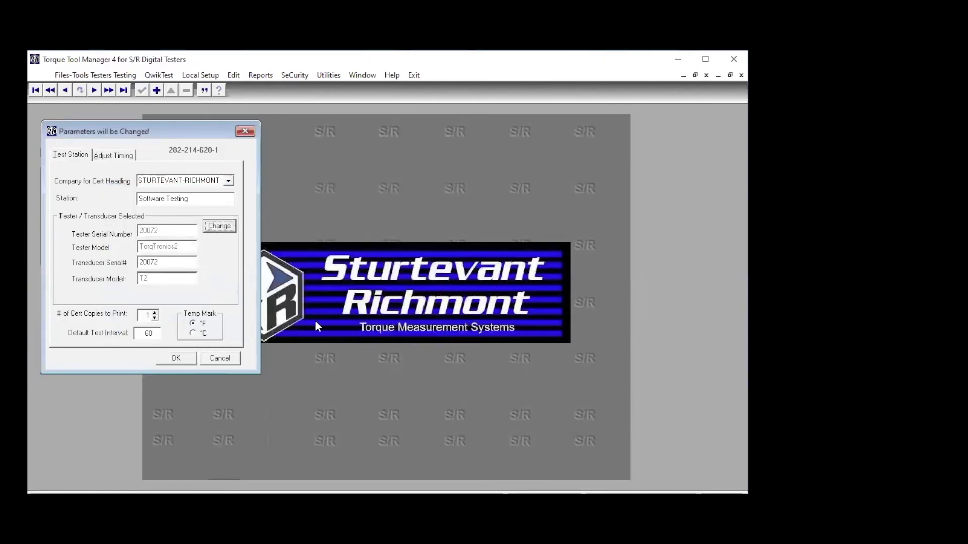
left_click(221, 358)
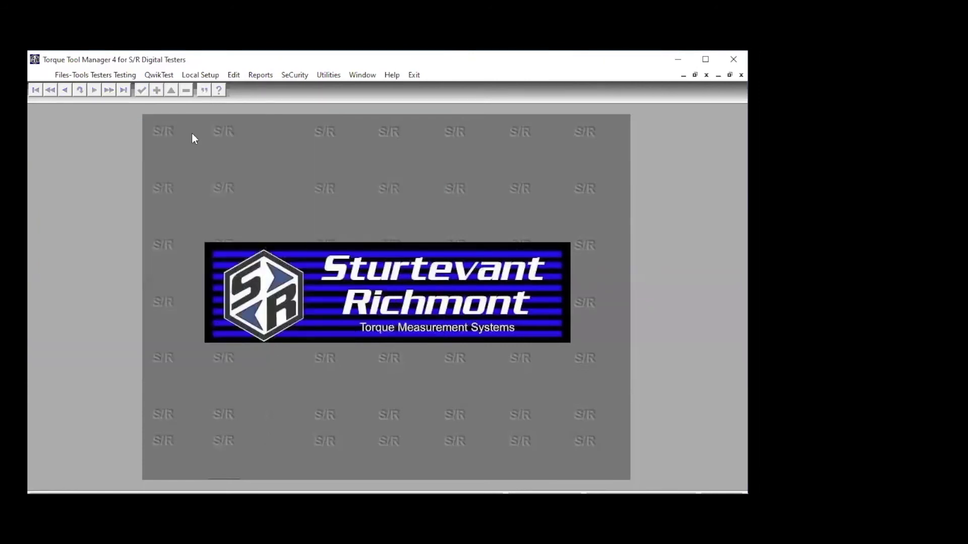
View the Local Setup email settings (subject 'TTM2 Test Results', port 25) and close them unchanged
left_click(200, 77)
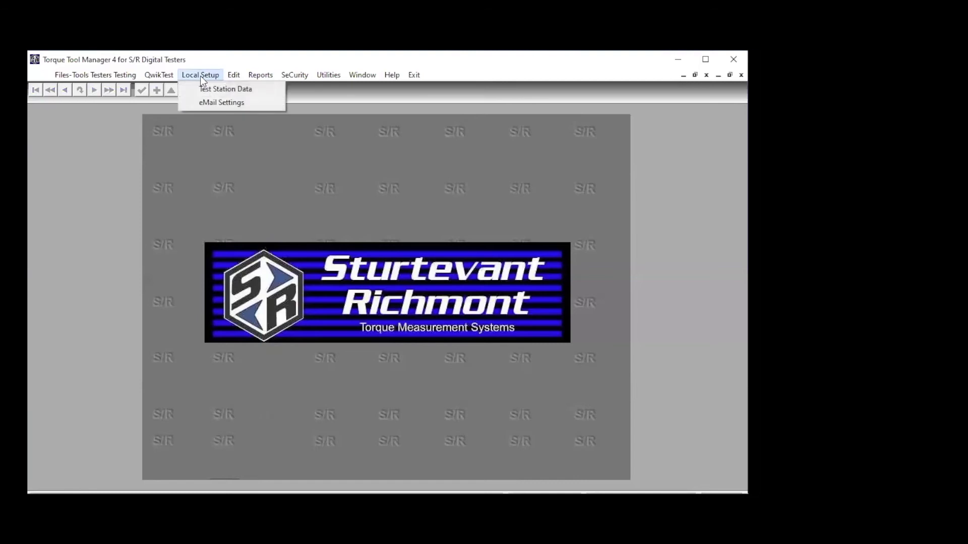
left_click(205, 103)
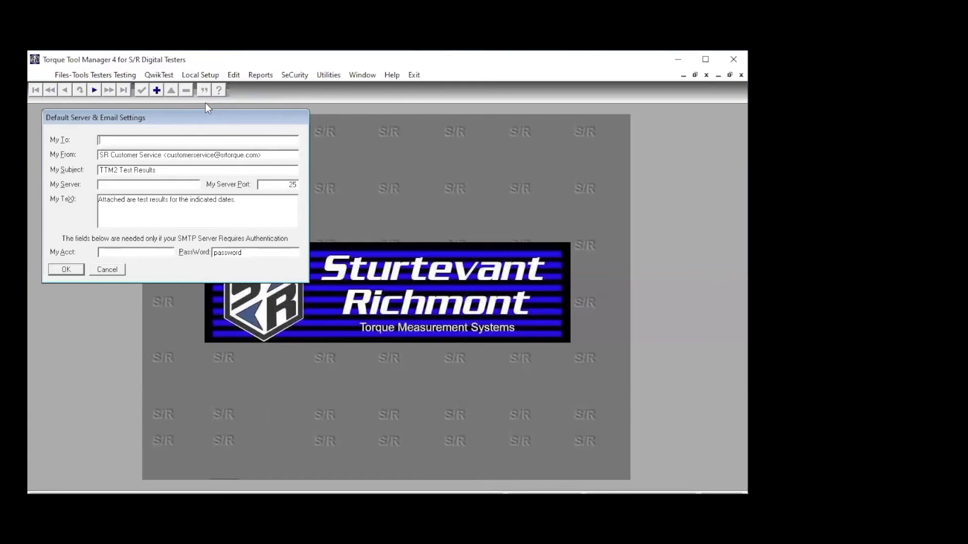
left_click(112, 271)
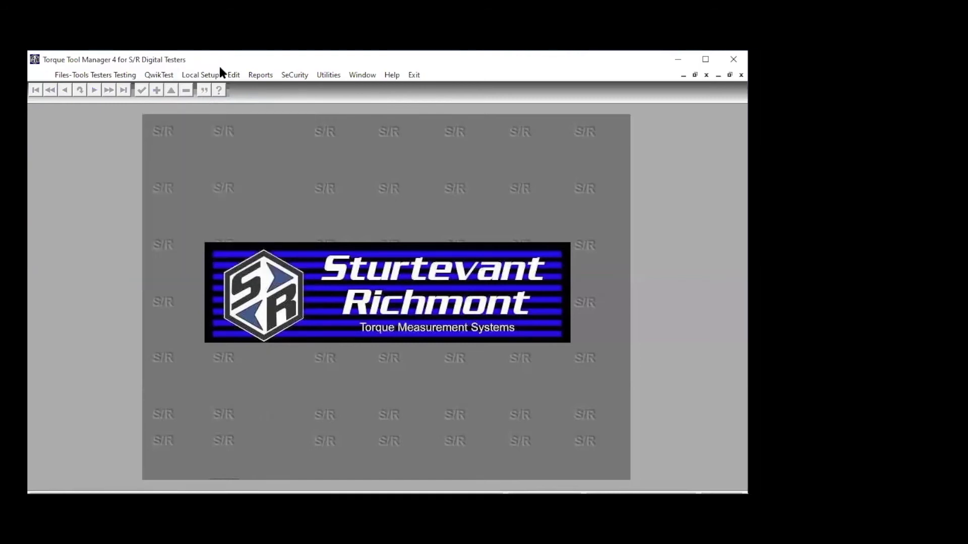
Browse the Edit, Reports and SeCurity menus, view the blank Change User Password form, then open Utilities
left_click(235, 74)
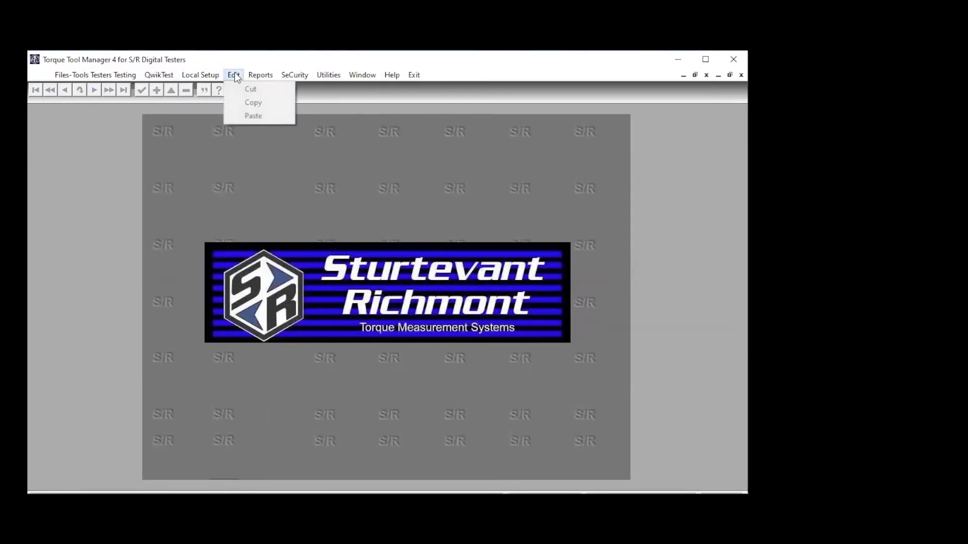
mouse_move(260, 75)
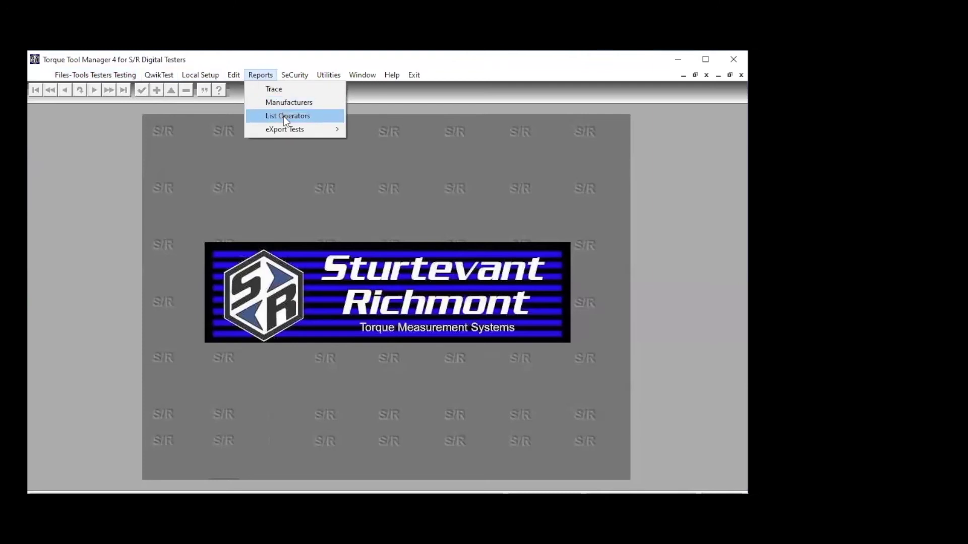
mouse_move(297, 75)
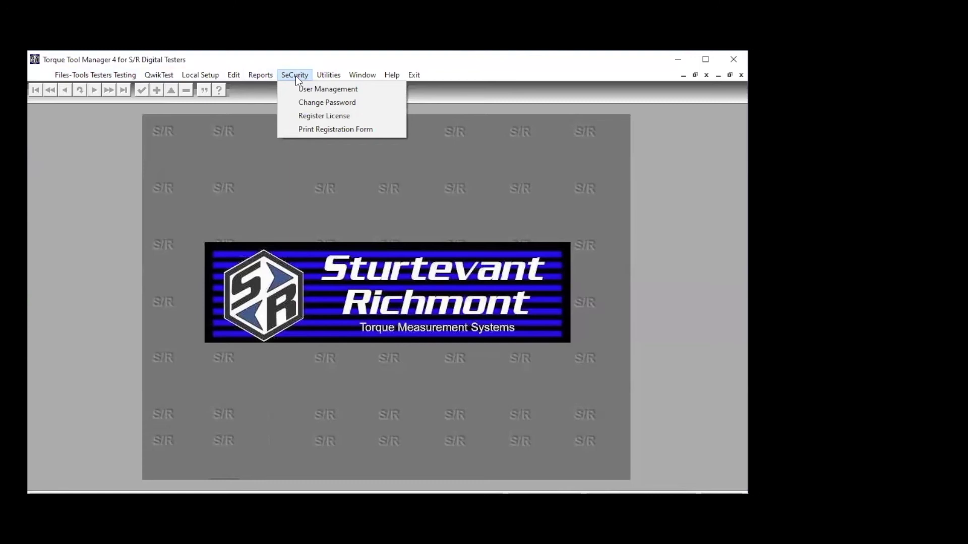
mouse_move(256, 75)
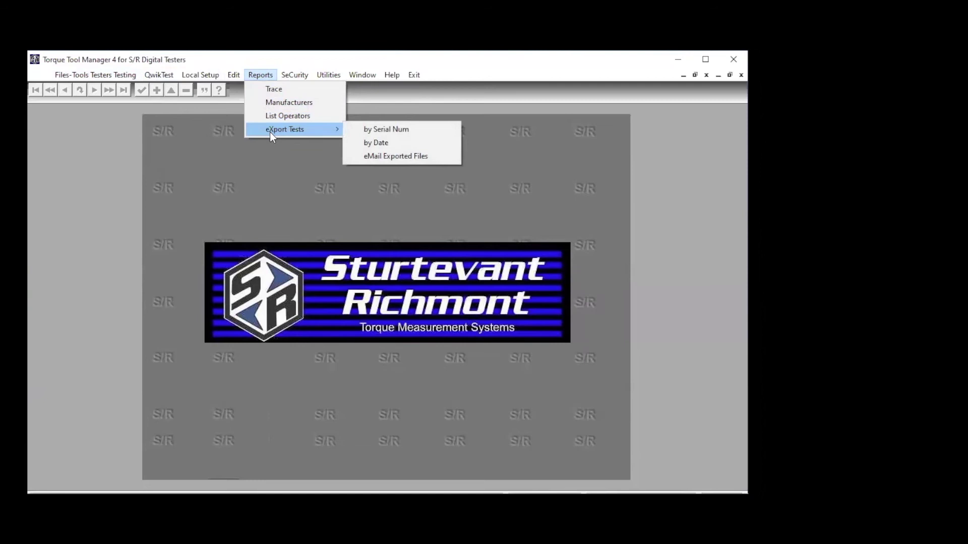
mouse_move(292, 73)
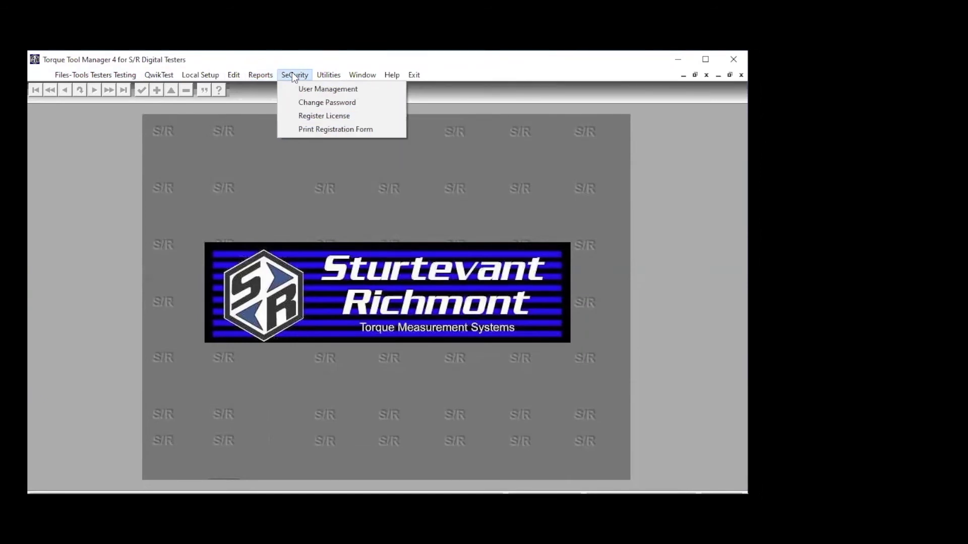
left_click(304, 104)
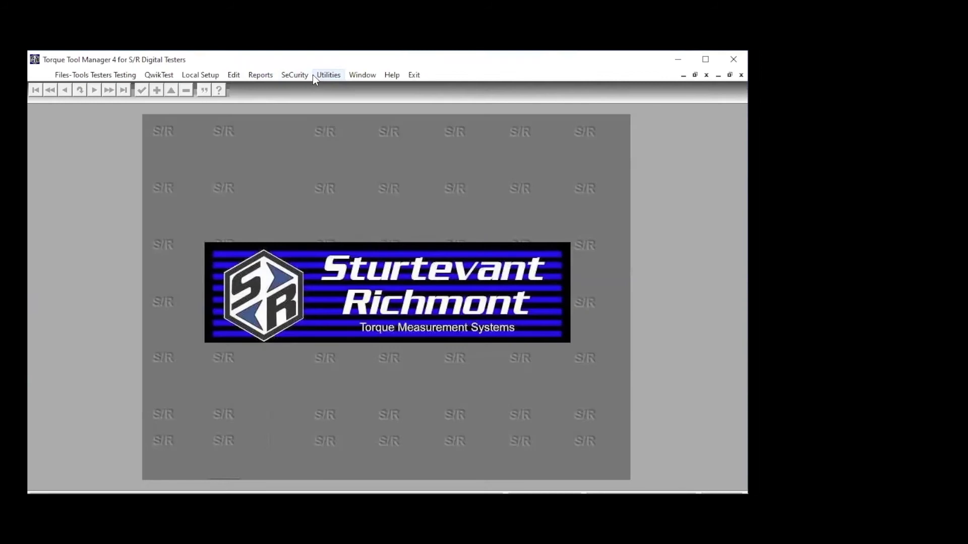
left_click(327, 75)
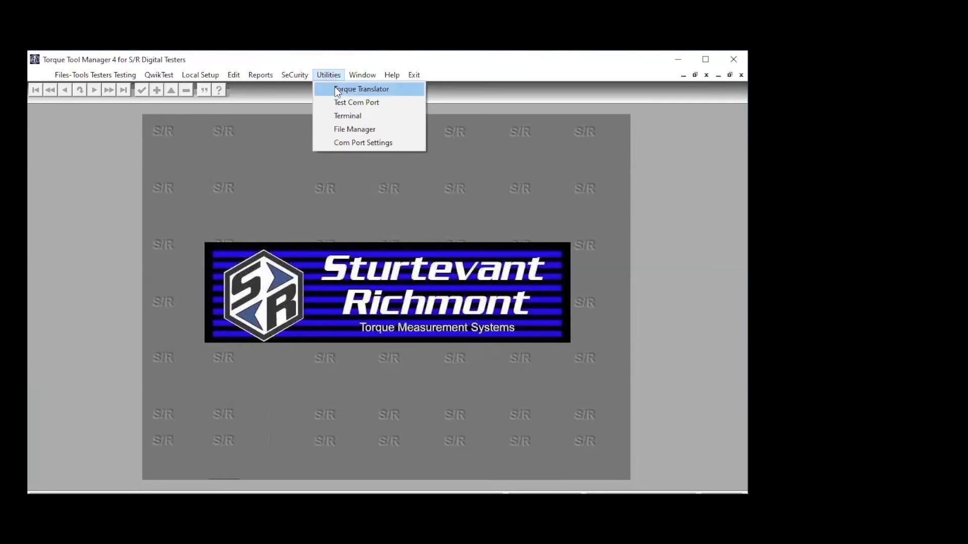
Convert 60 In.Oz to Nm in the Torque Translator, getting 0.42000, then close it
left_click(337, 90)
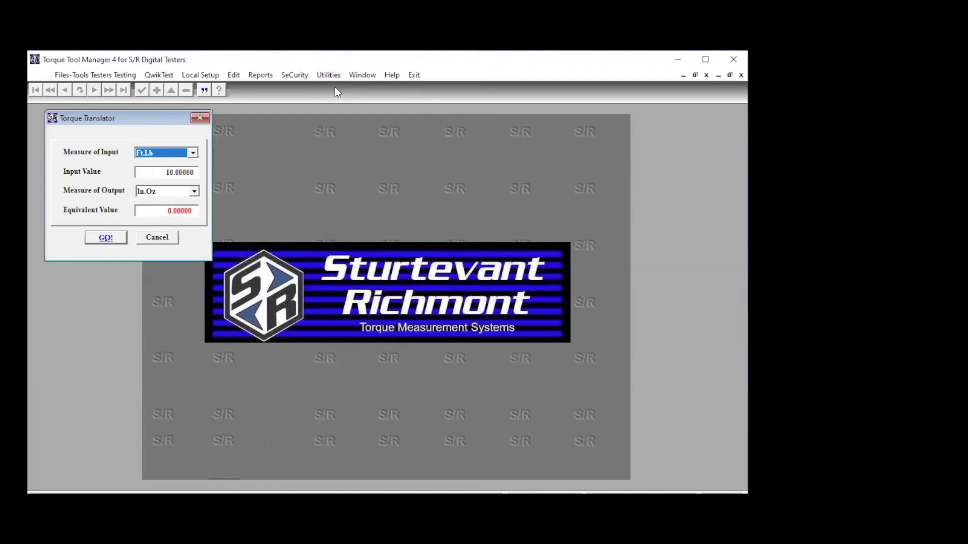
left_click(192, 154)
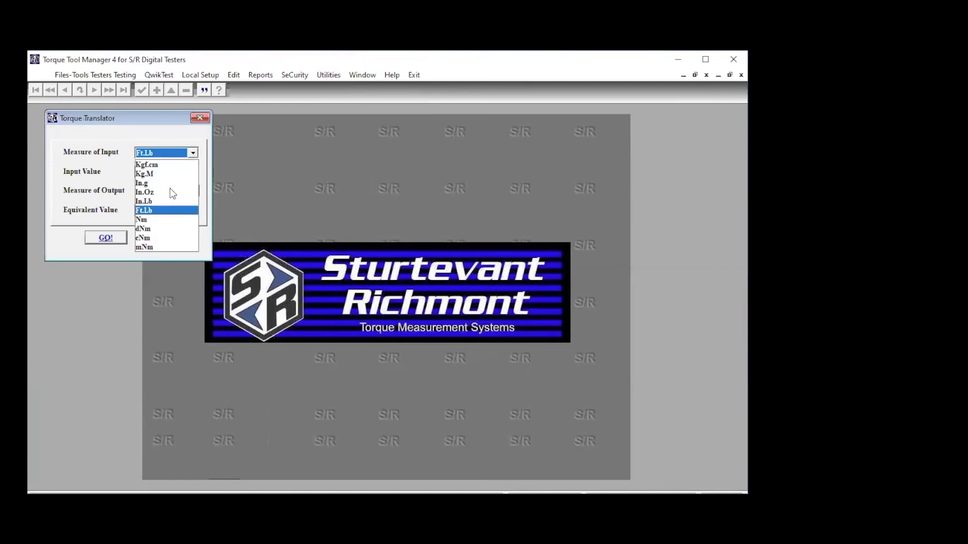
left_click(156, 191)
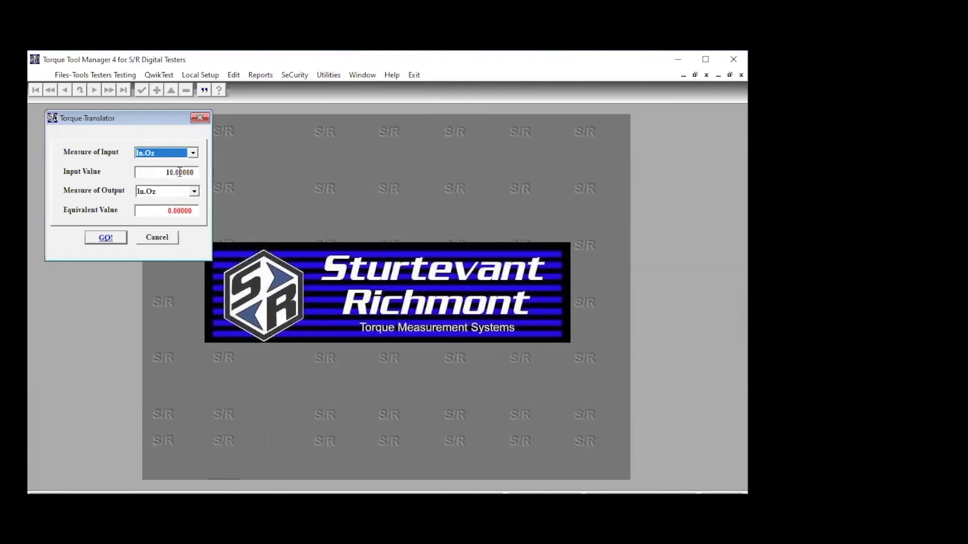
left_click(173, 173)
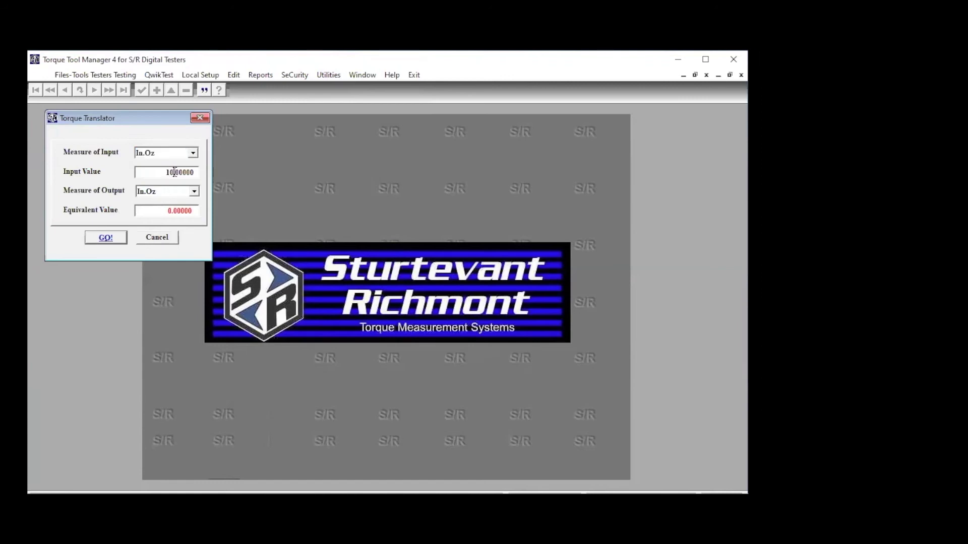
key("BackSpace")
key("BackSpace")
type("60")
left_click(194, 192)
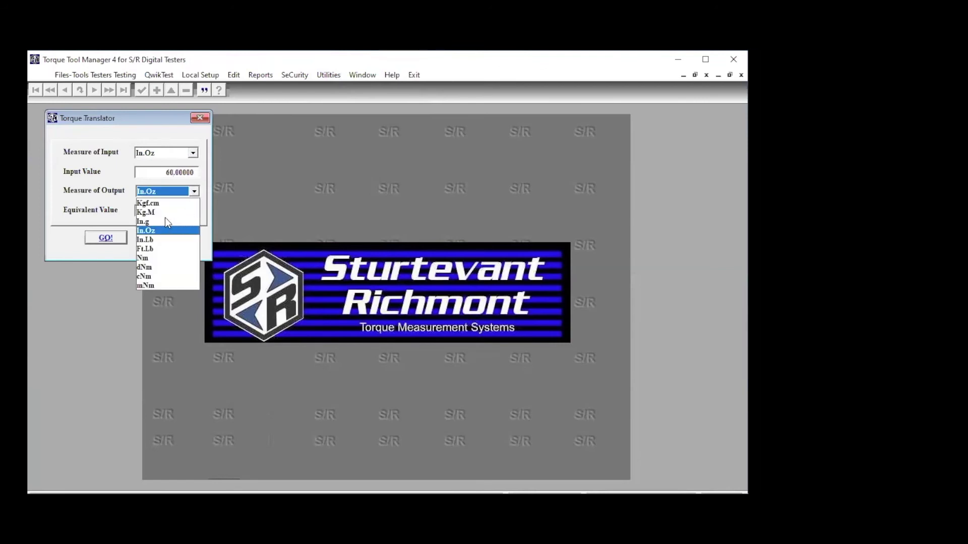
left_click(147, 258)
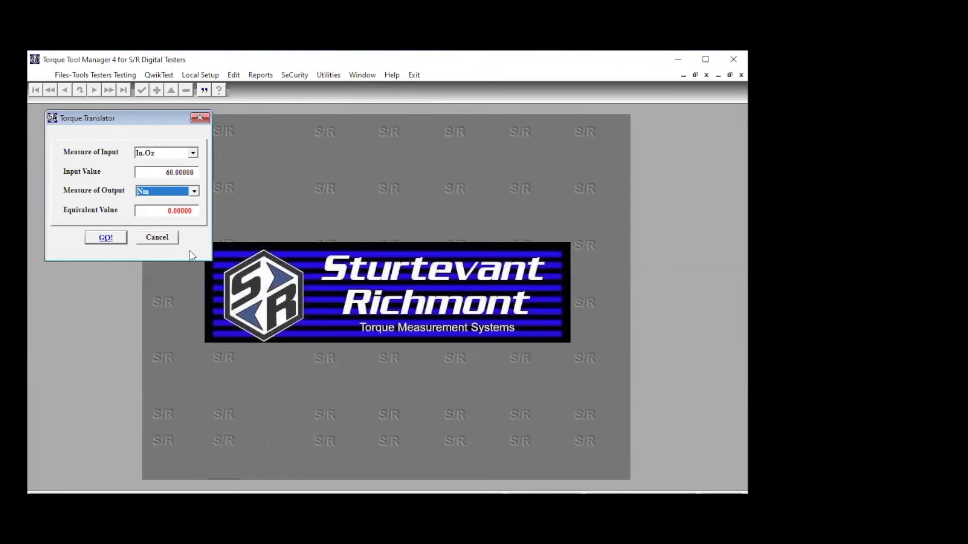
left_click(105, 238)
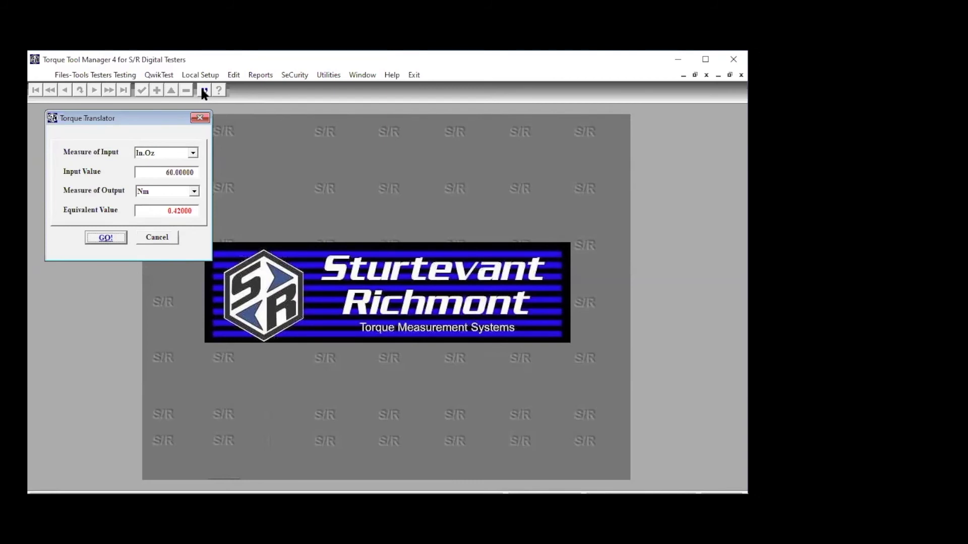
left_click(170, 236)
Run Test Com Port from Utilities, locating the TorqTronics2 tester on COM3
left_click(325, 75)
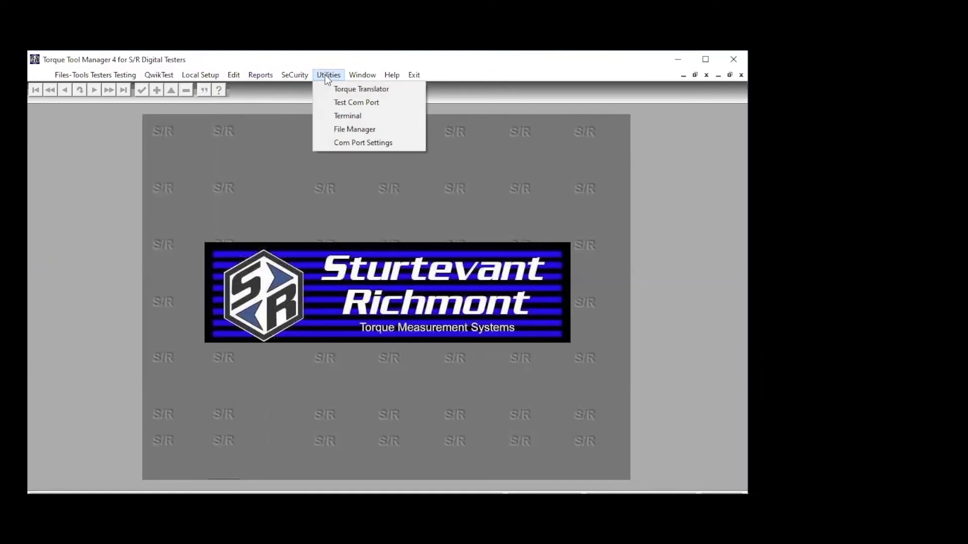
left_click(335, 103)
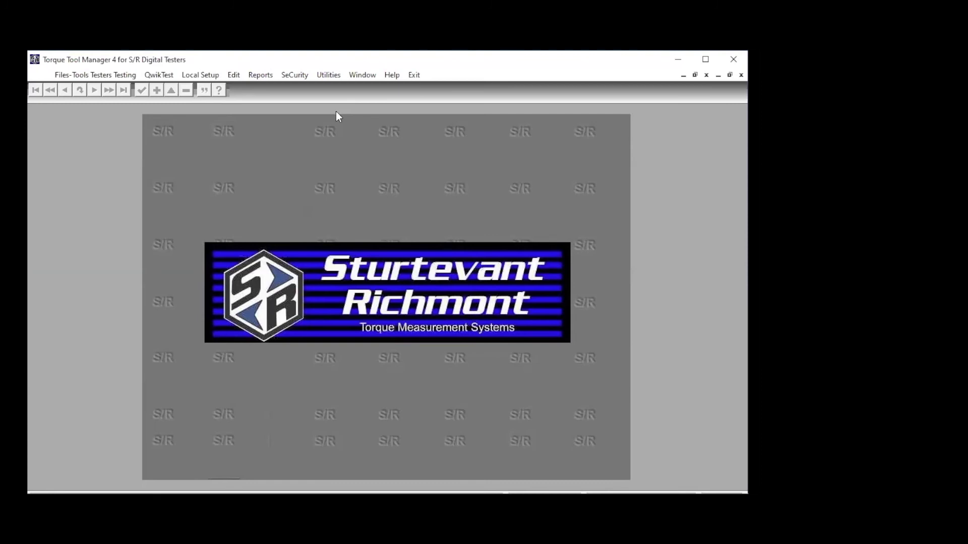
left_click(333, 77)
left_click(319, 75)
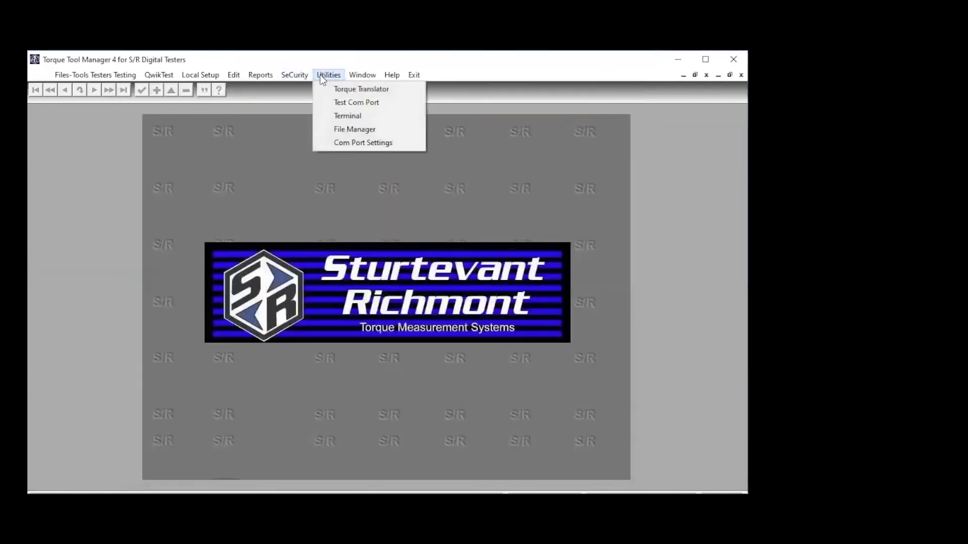
left_click(334, 143)
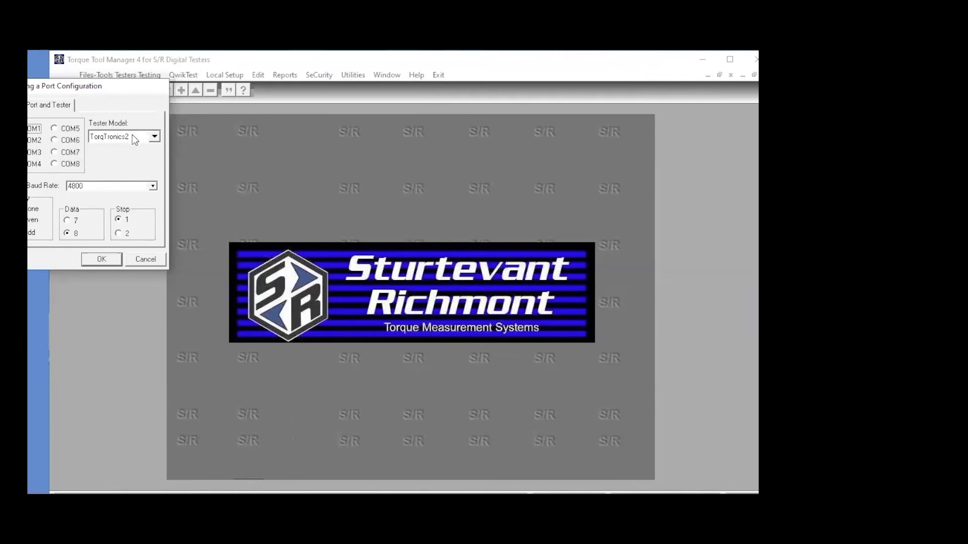
left_click(153, 135)
left_click(128, 186)
left_click(103, 259)
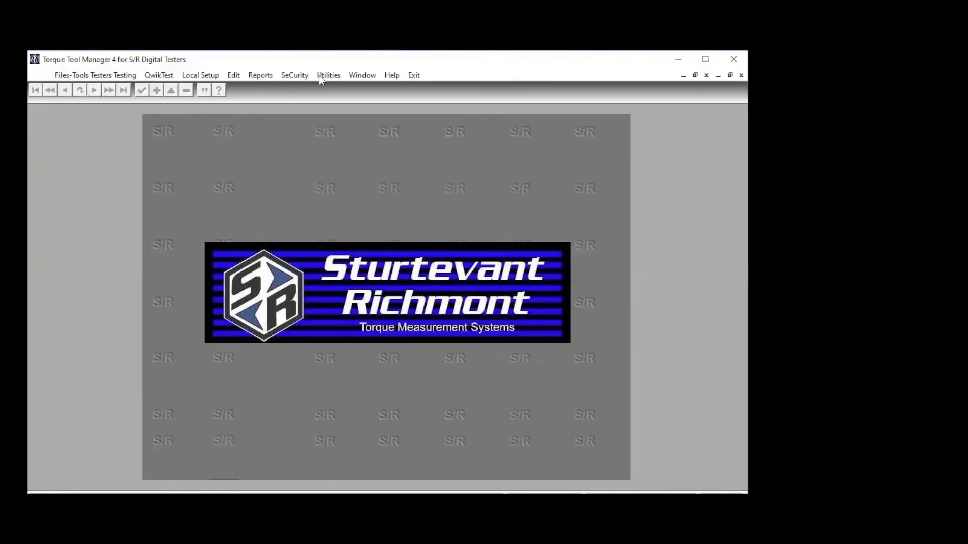
Open Help Contents at the Main Screen topic on menus and VCR controls
left_click(359, 73)
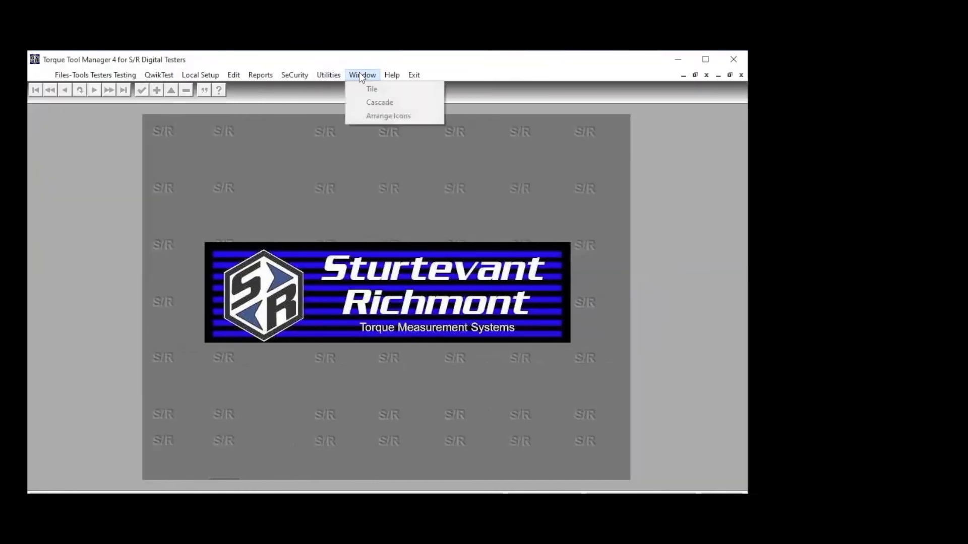
mouse_move(393, 76)
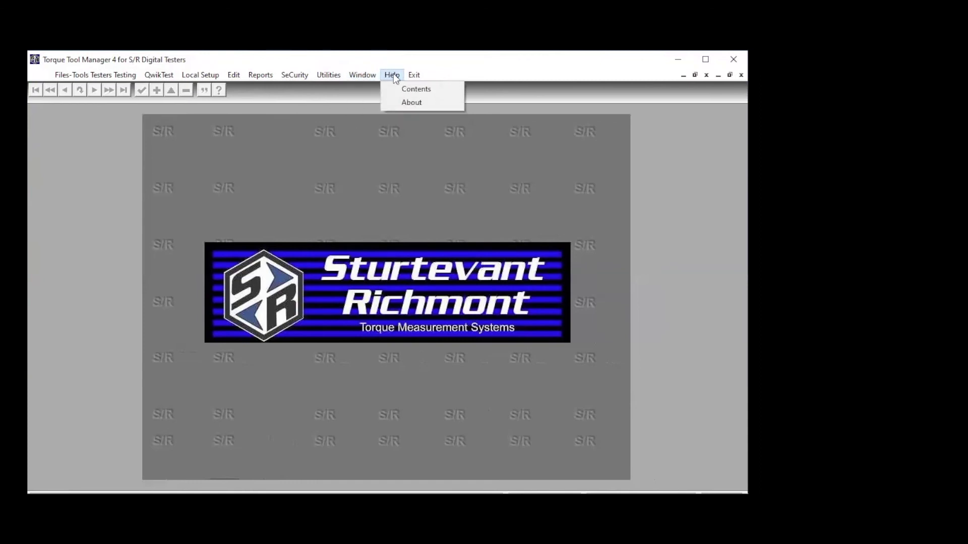
left_click(393, 75)
left_click(392, 77)
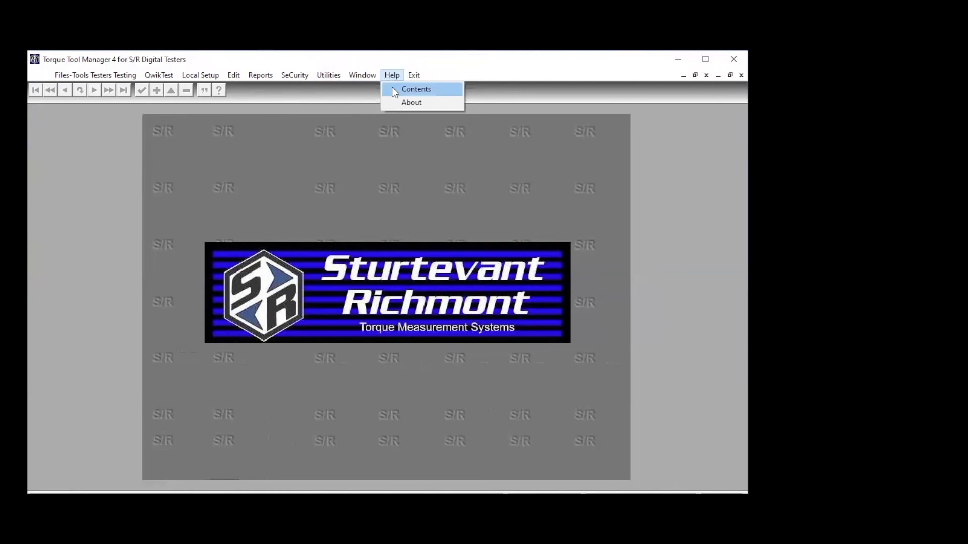
left_click(395, 90)
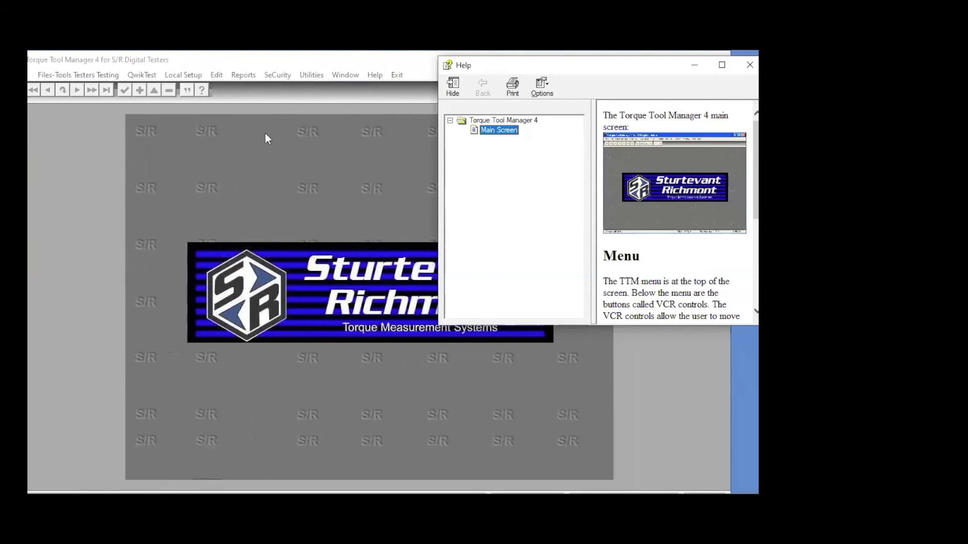
Close the Help window and open the Files-Tools Testers Testing records menu
left_click(200, 156)
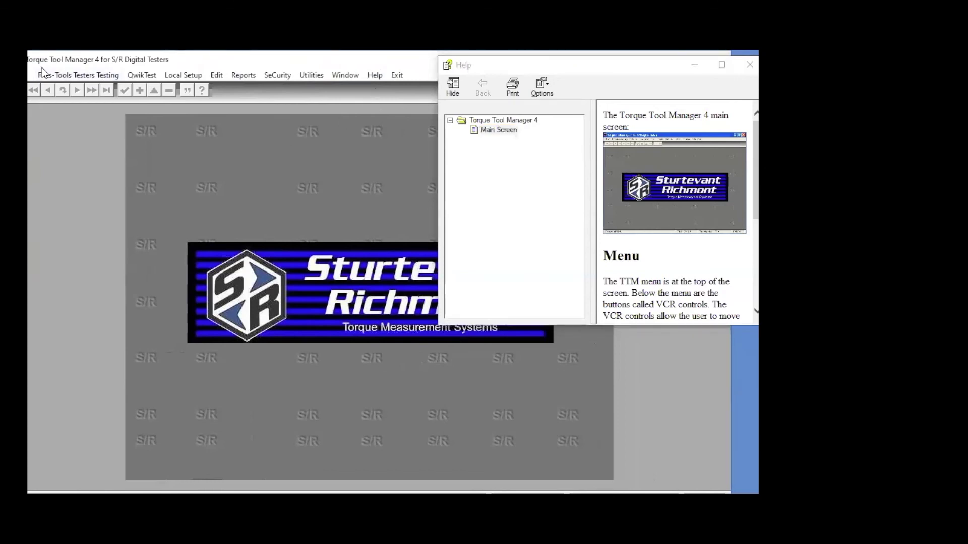
left_click(745, 65)
left_click(73, 78)
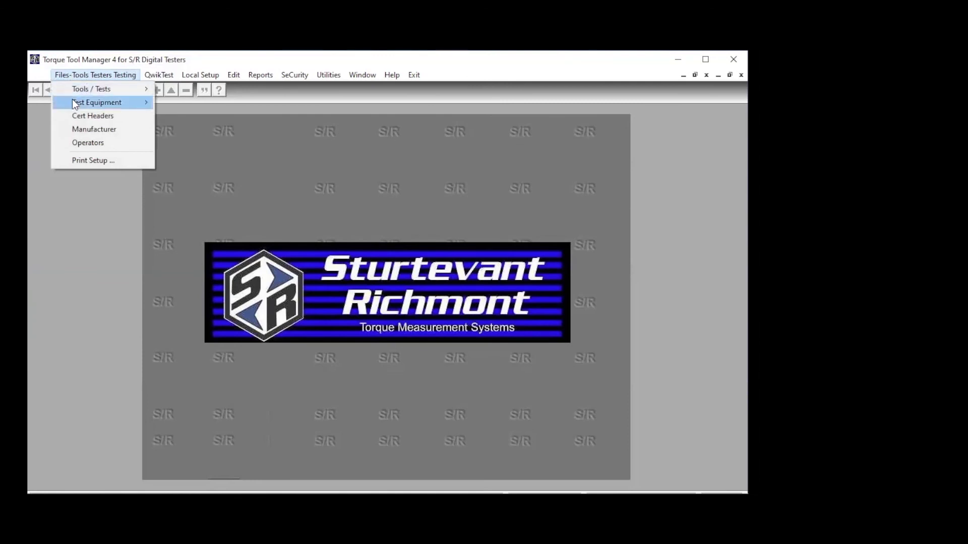
Run a QwikTest with an empty serial number, dismiss the tool-not-found error, and close the lookup
mouse_move(73, 102)
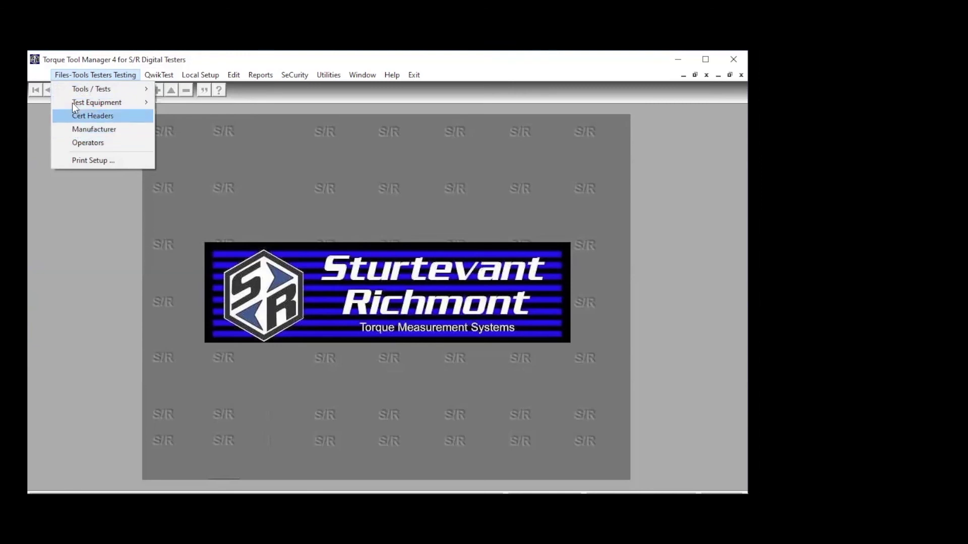
left_click(121, 78)
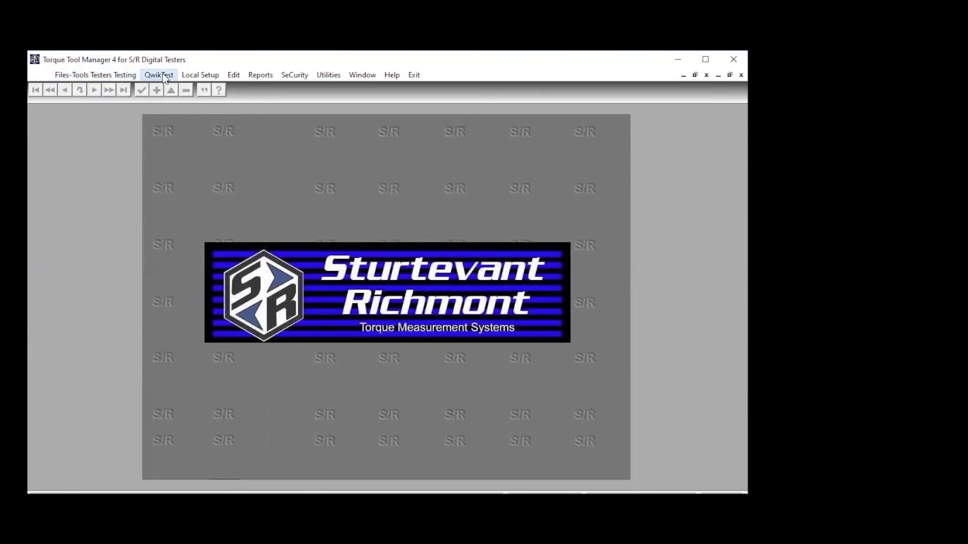
left_click(162, 75)
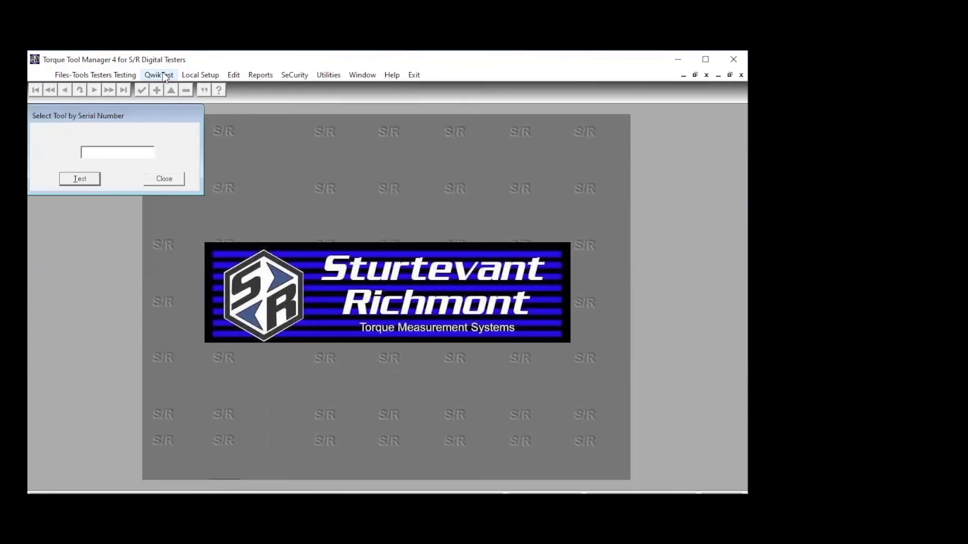
left_click(87, 181)
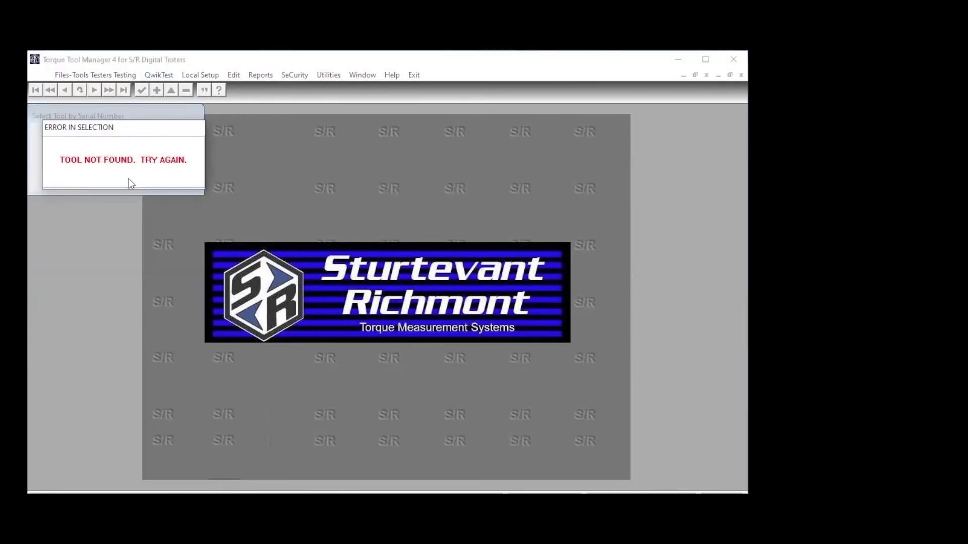
left_click(129, 180)
left_click(163, 179)
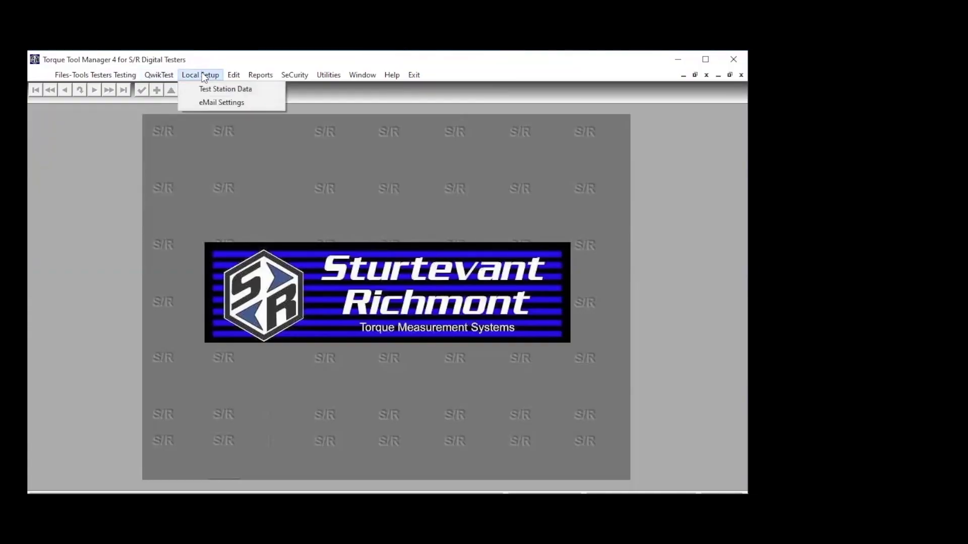
mouse_move(228, 74)
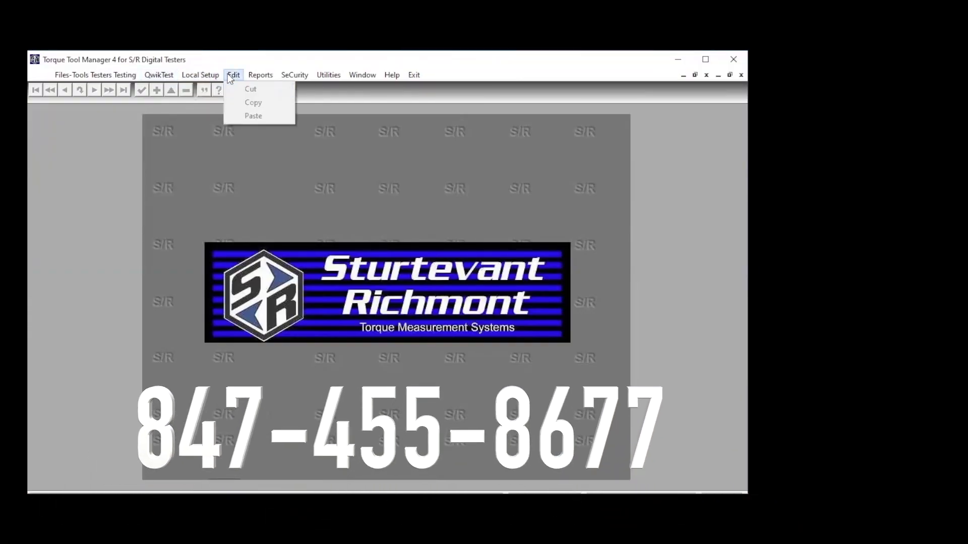